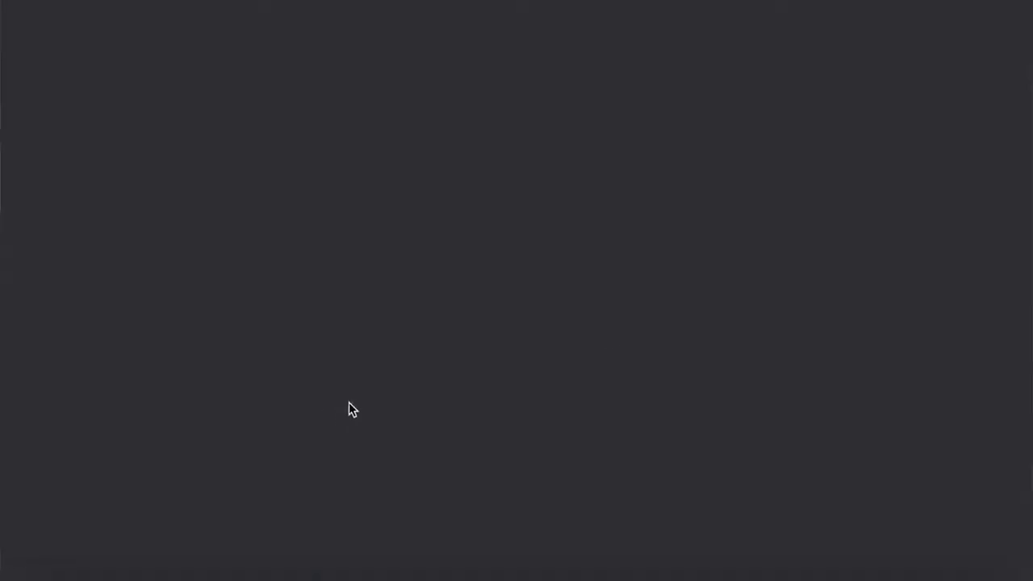
scroll(870, 355, "down", 1)
scroll(870, 355, "down", 1)
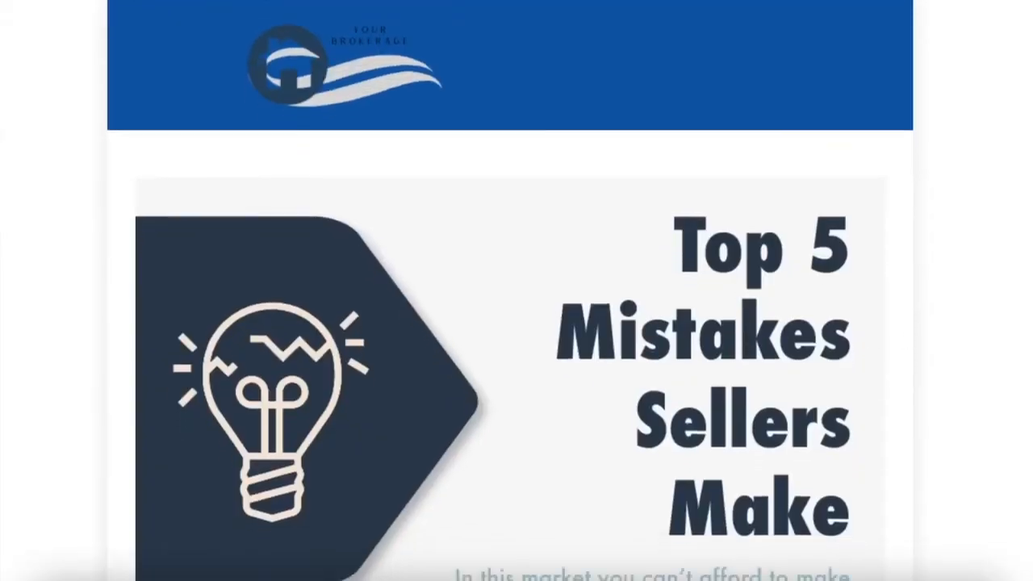
scroll(509, 291, "down", 3)
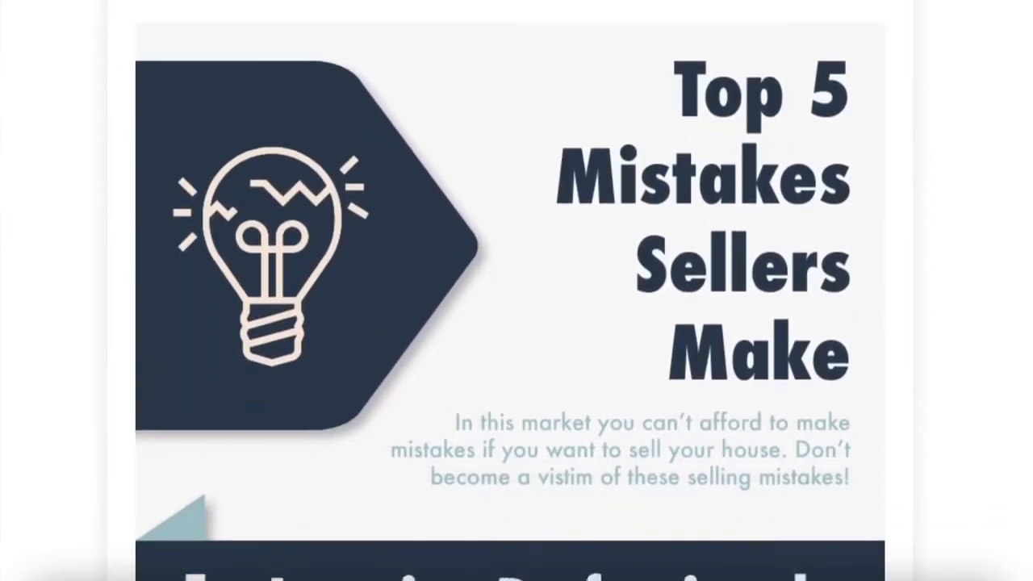
scroll(510, 291, "down", 4)
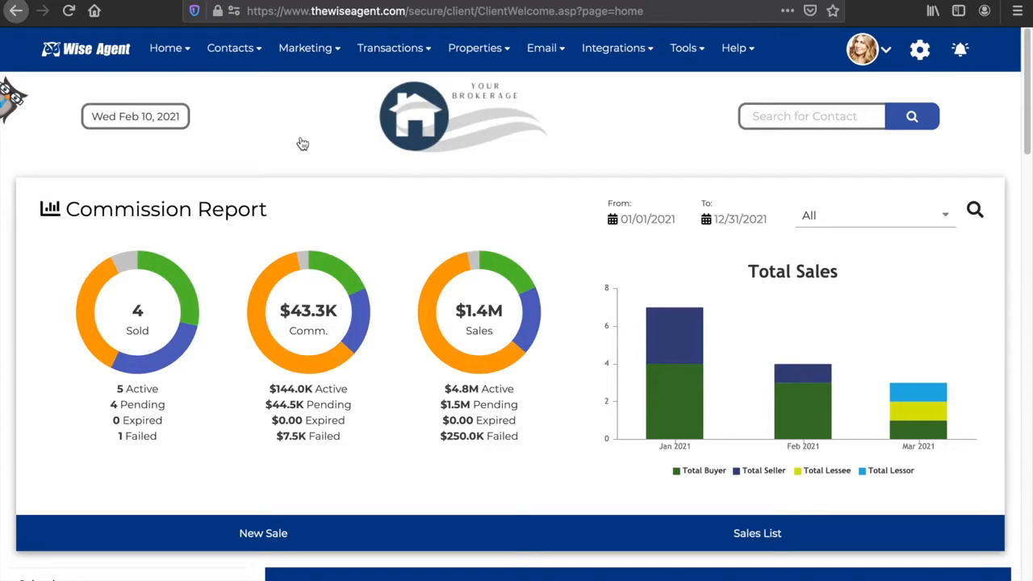
- Open the landing page templates and preview the Top 5 Mistakes Sellers Make template
left_click(337, 50)
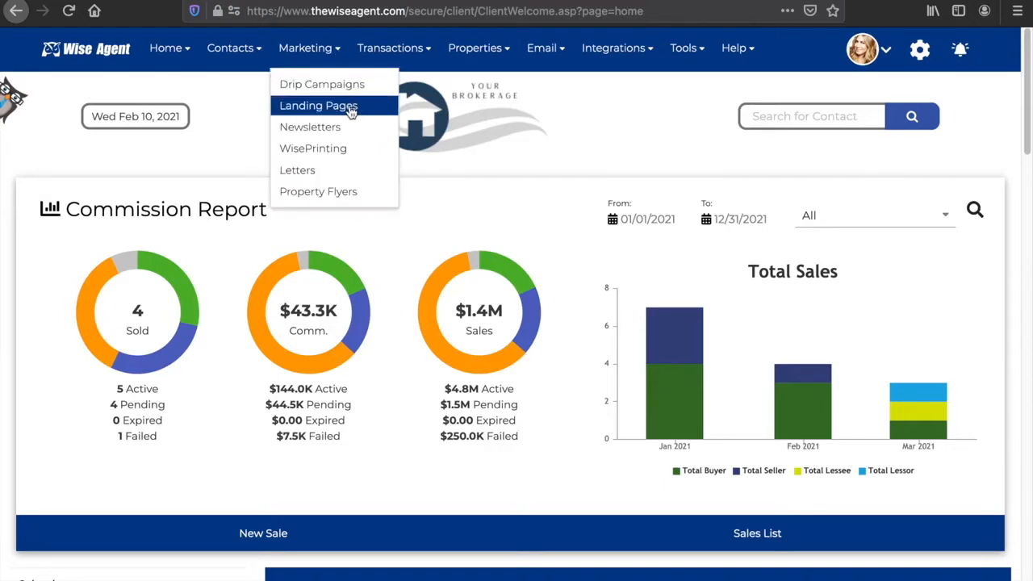
left_click(352, 113)
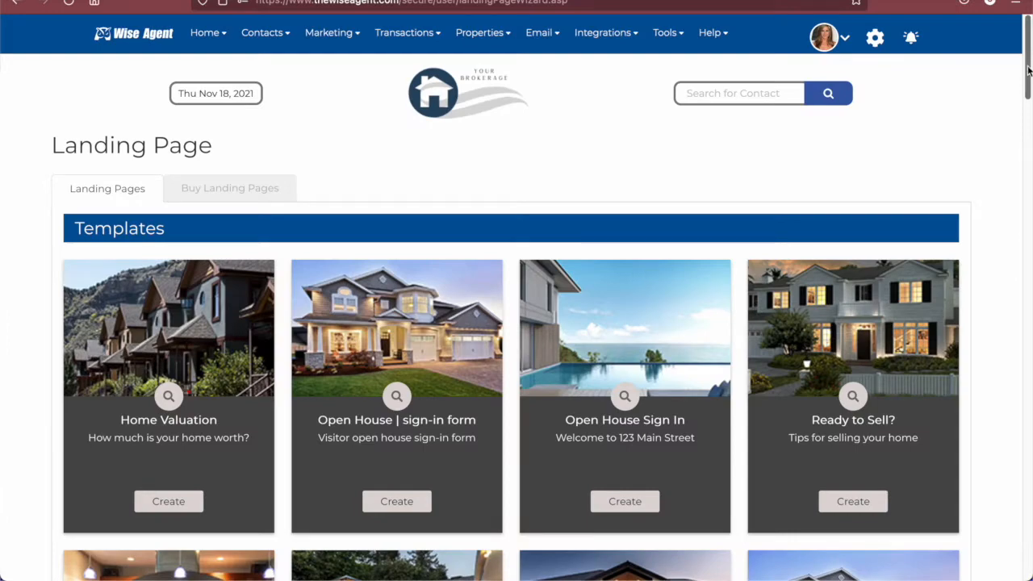
left_click_drag(1028, 71, 1026, 244)
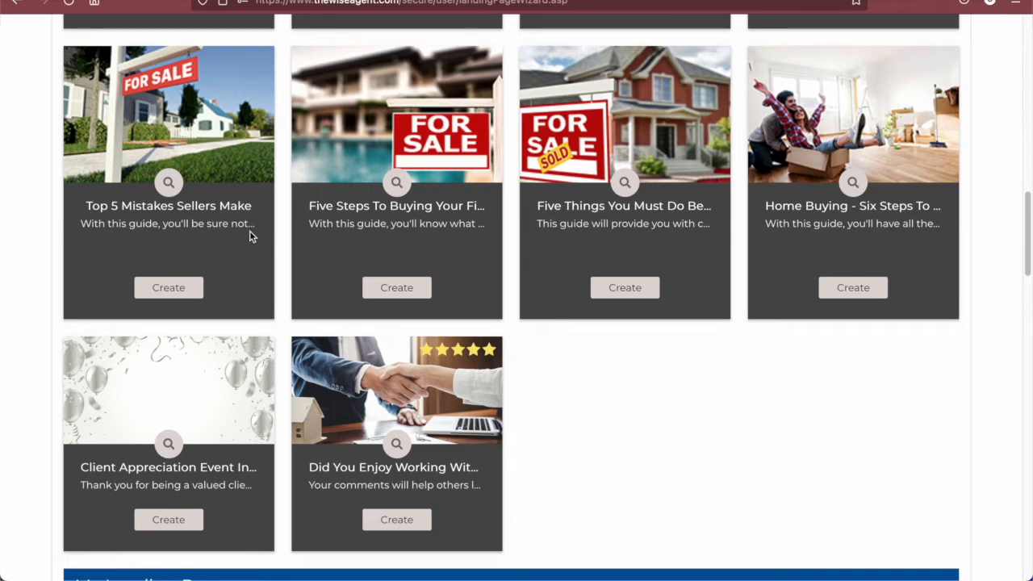
left_click(171, 189)
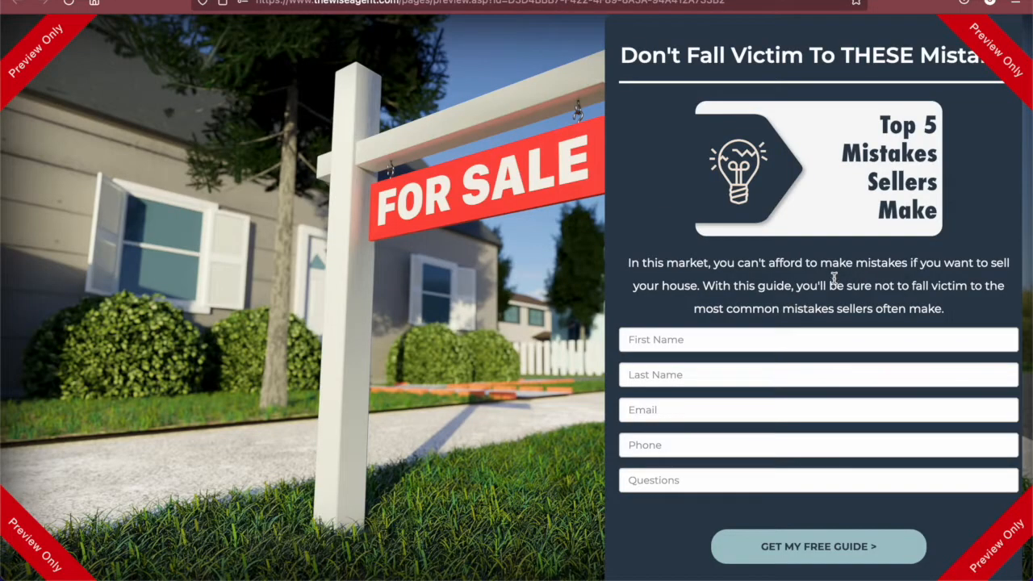
left_click(379, 1)
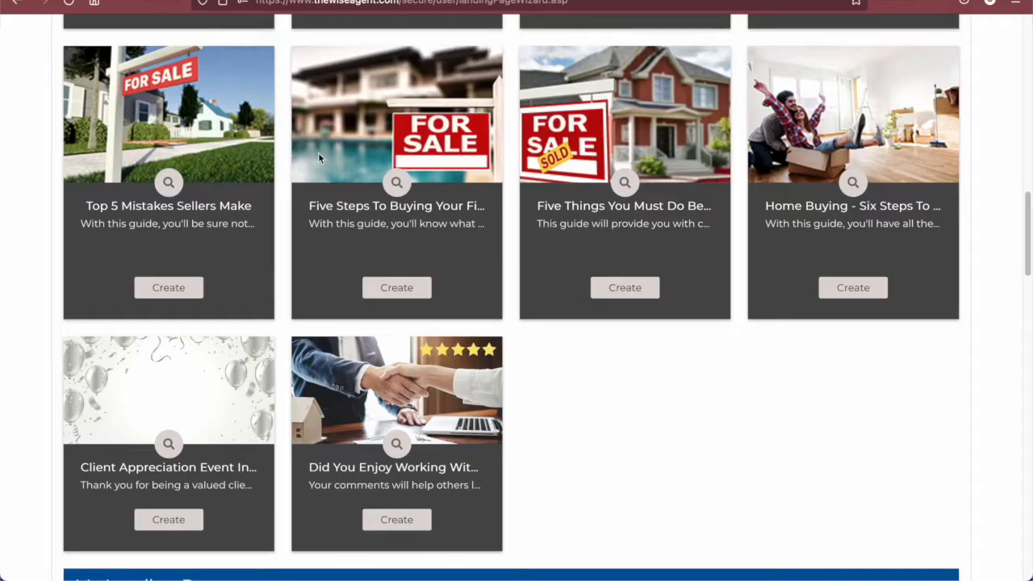
- Start creating a landing page from the Top 5 Mistakes Sellers Make template and add a new source named Seller Facebook Ad
left_click(174, 289)
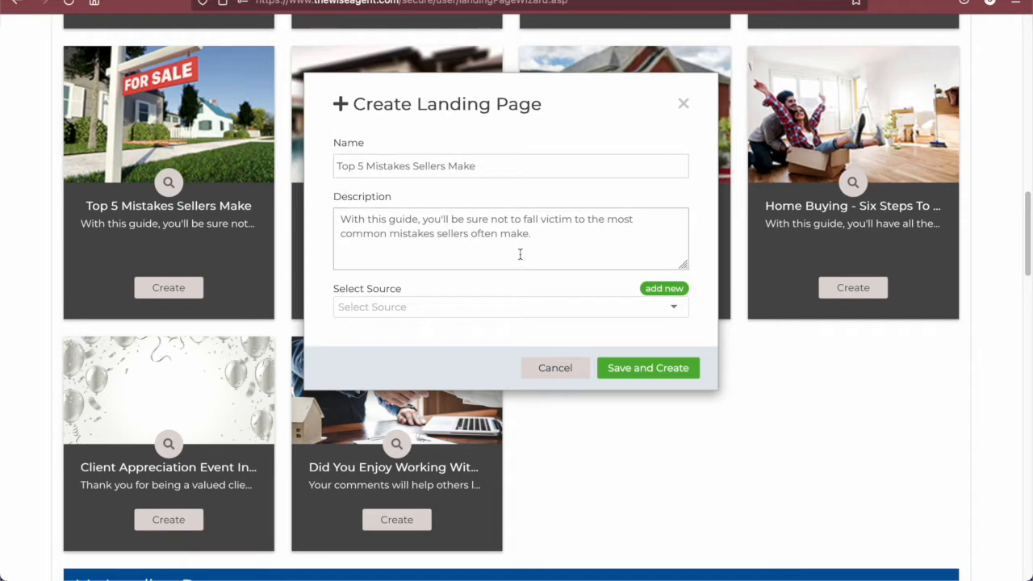
left_click(561, 313)
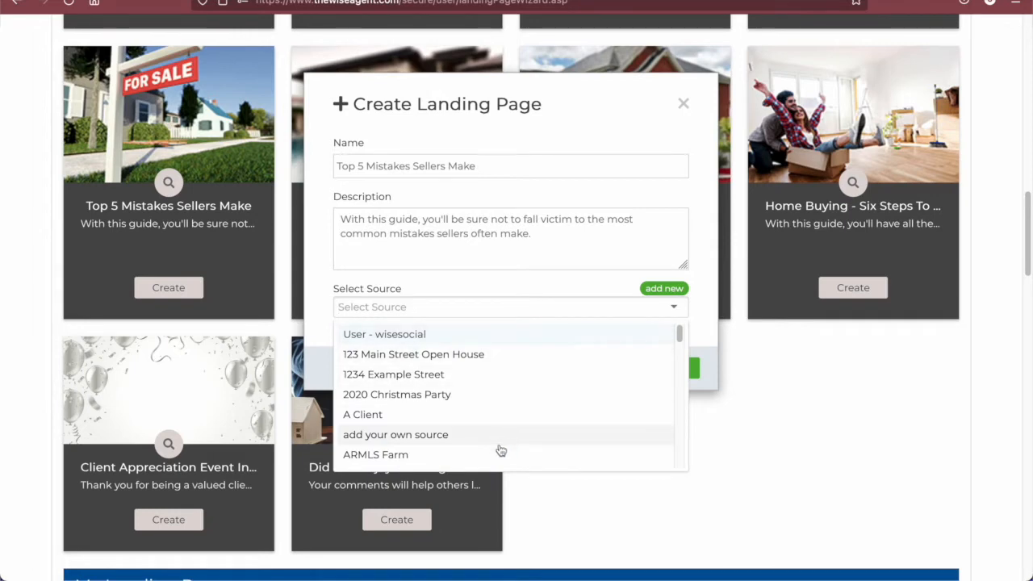
left_click(525, 292)
left_click(665, 290)
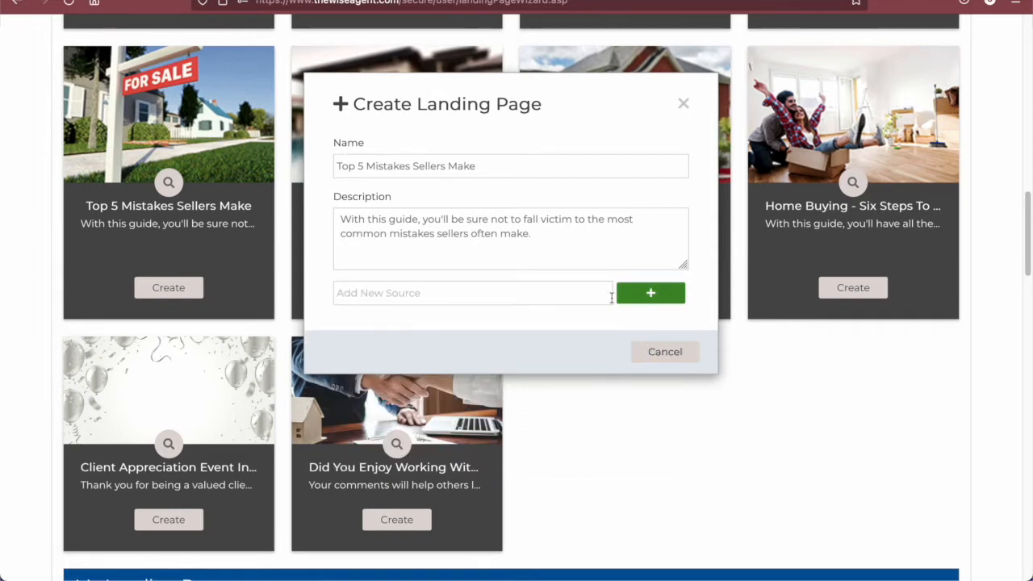
type("Seller Facebook Ad")
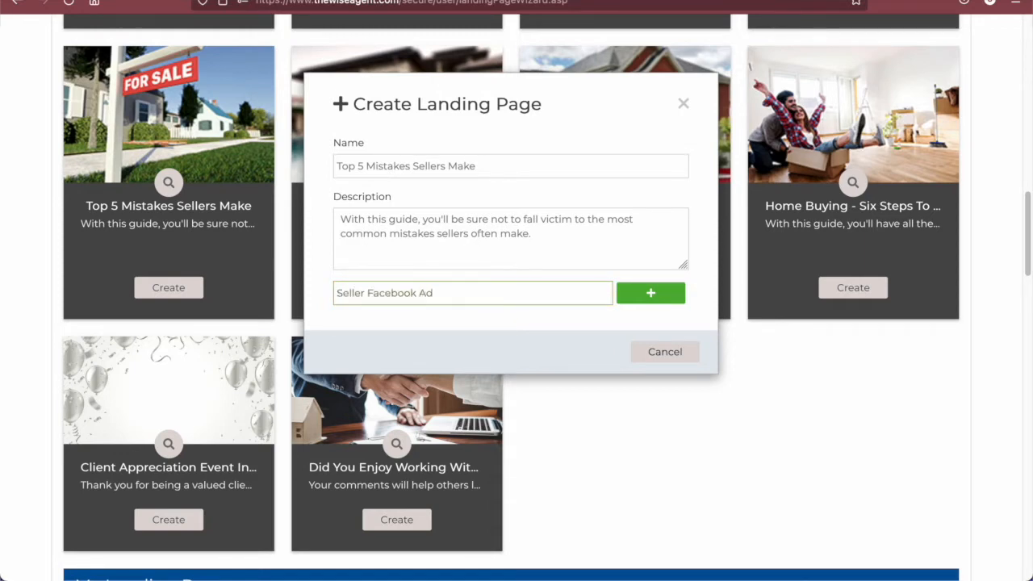
left_click(650, 293)
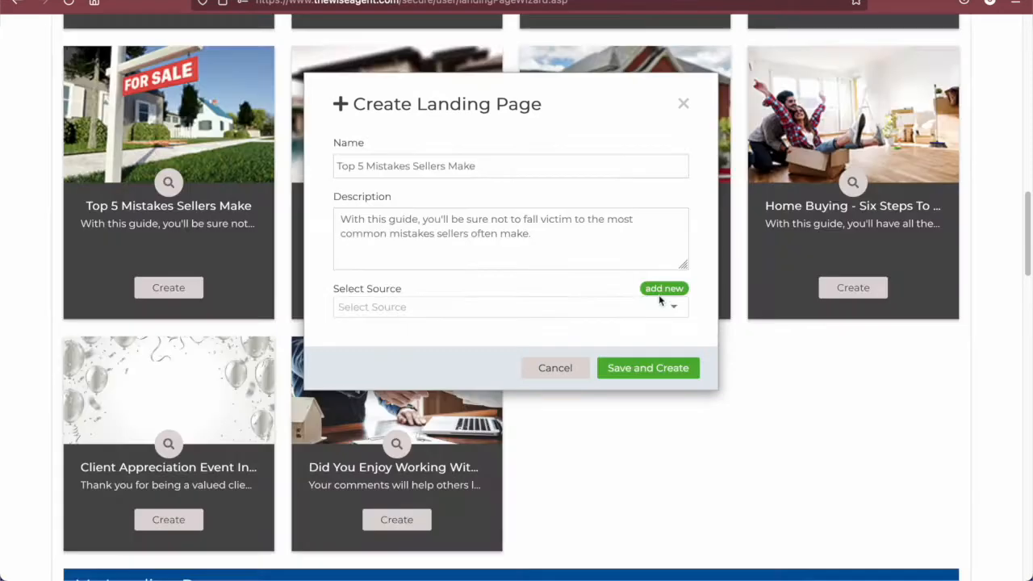
- Select Seller Facebook Ad as the source and save to create the landing page
left_click(553, 307)
type("seller")
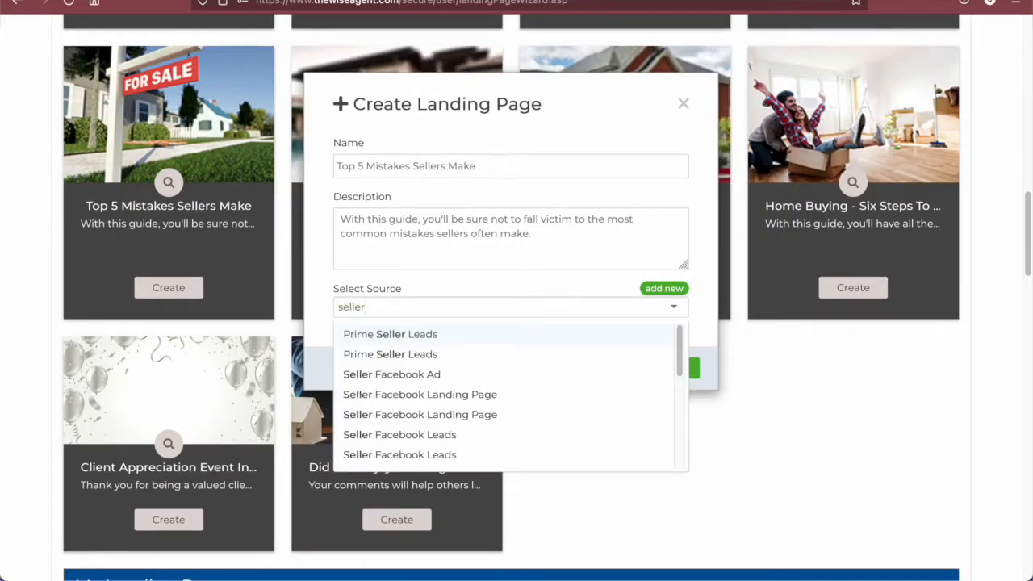
left_click(562, 372)
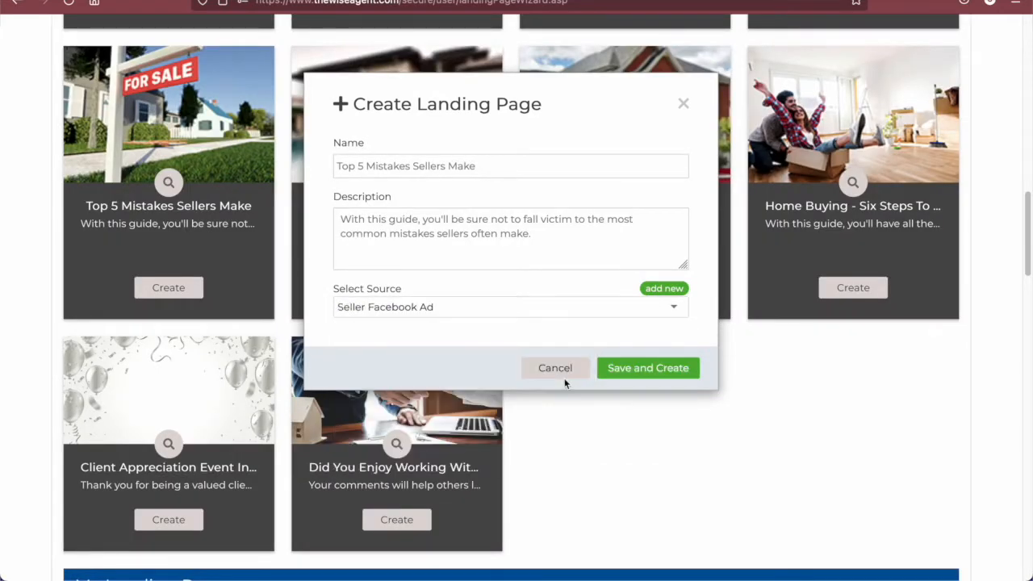
left_click(633, 371)
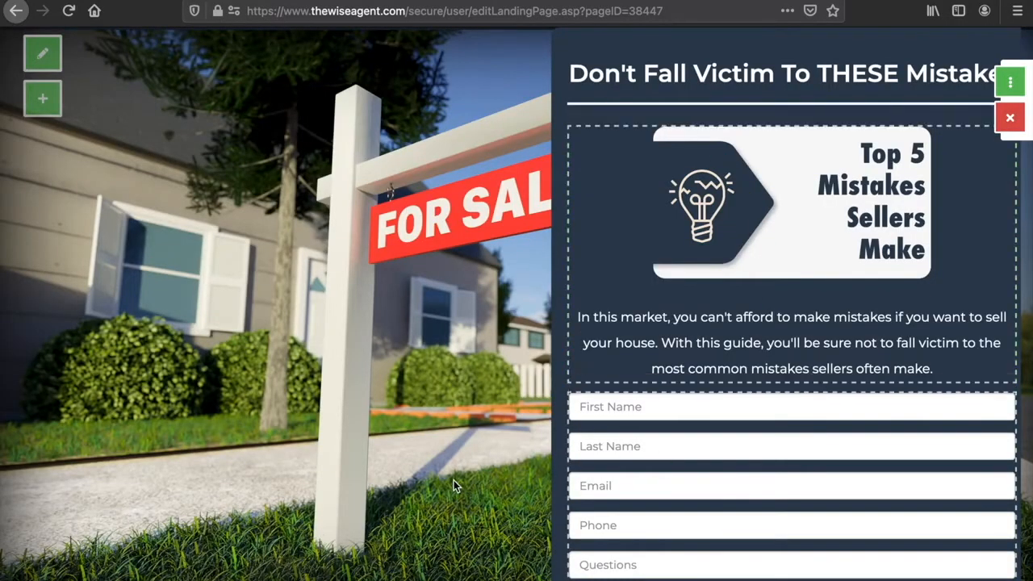
- Open the page title's tile settings, retype the end of the title as Mistakes, and close the settings
scroll(454, 479, "down", 1)
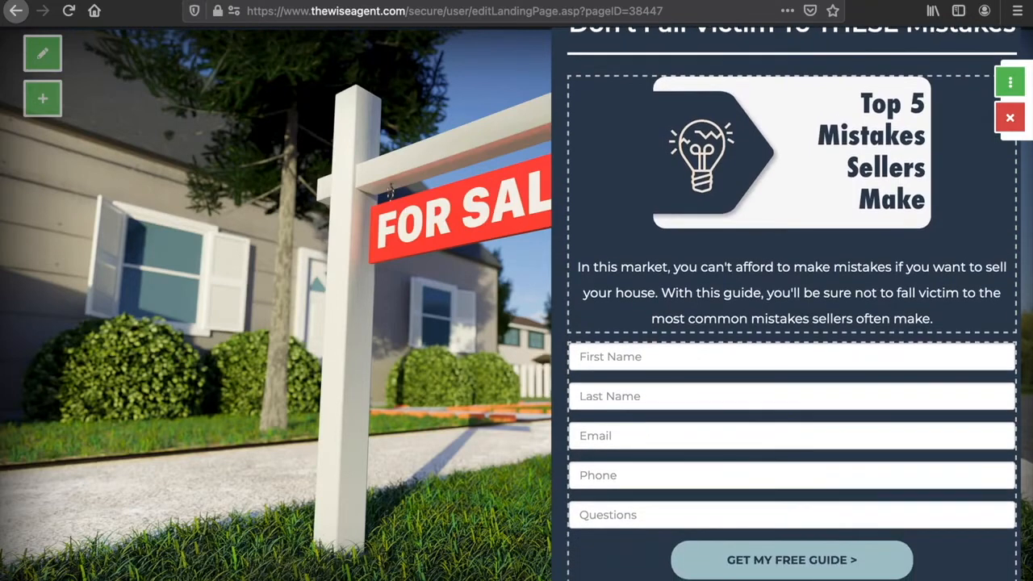
scroll(457, 243, "up", 1)
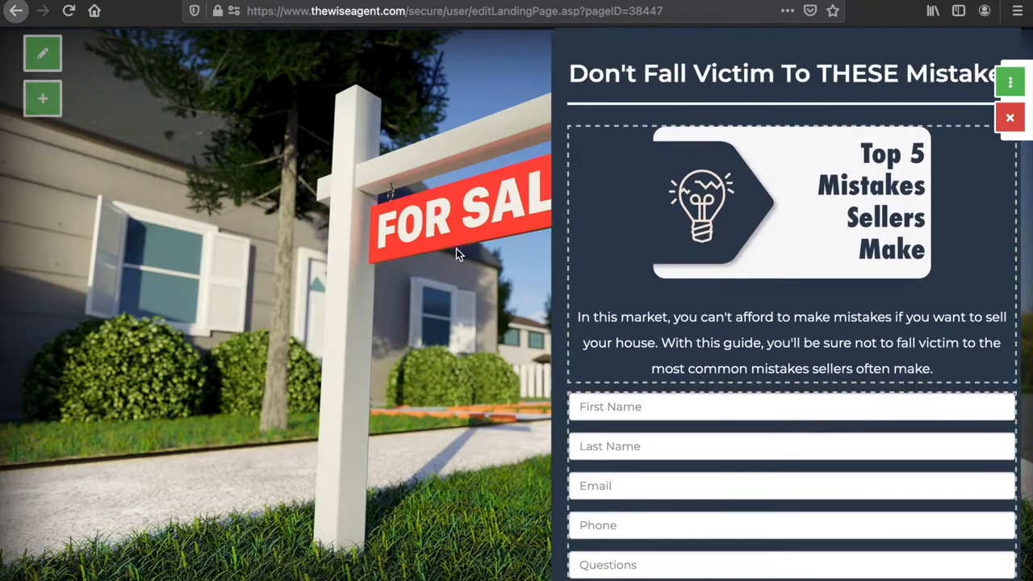
left_click(810, 75)
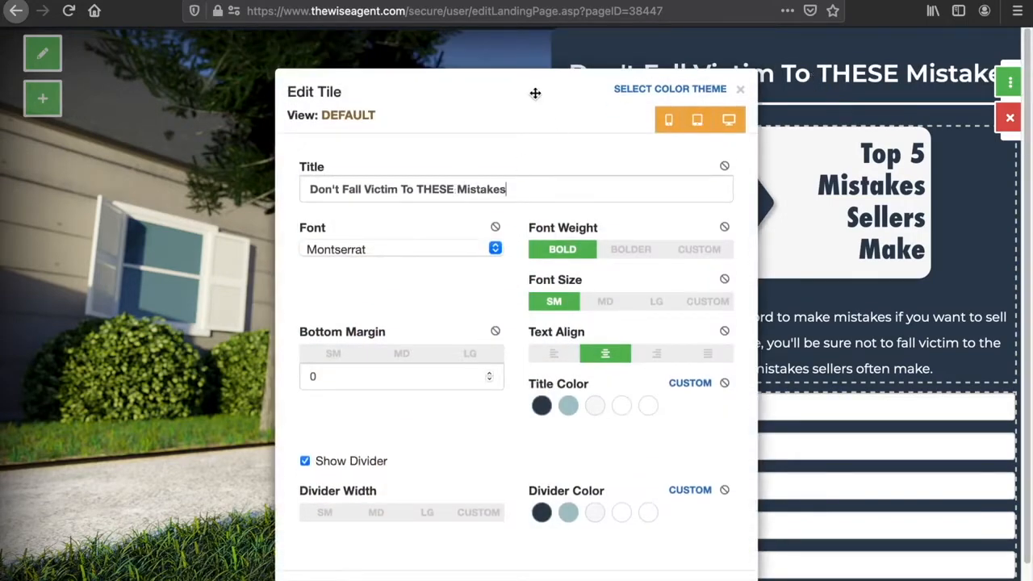
left_click_drag(532, 87, 318, 70)
left_click(398, 178)
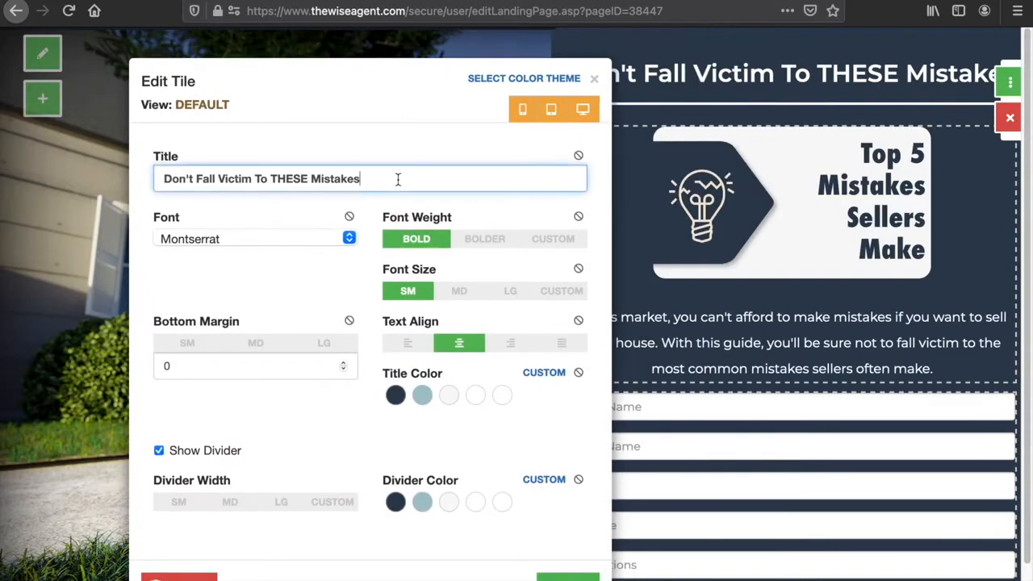
key("BackSpace")
key("BackSpace")
key("BackSpace")
key("BackSpace")
type("akes")
left_click_drag(368, 76, 465, 54)
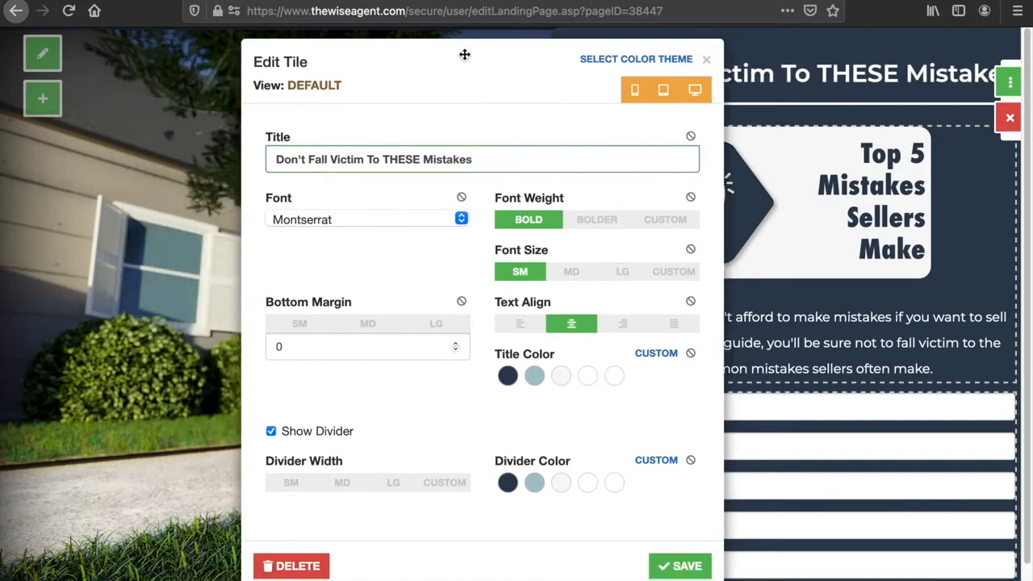
left_click(705, 59)
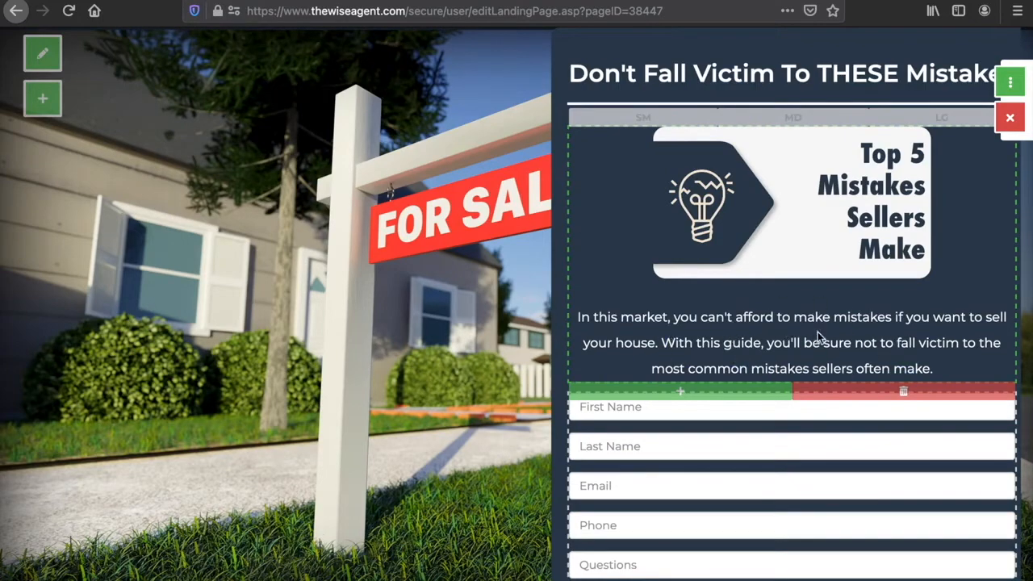
- Open the add container and element options below the guide text and close them without adding anything
left_click(736, 389)
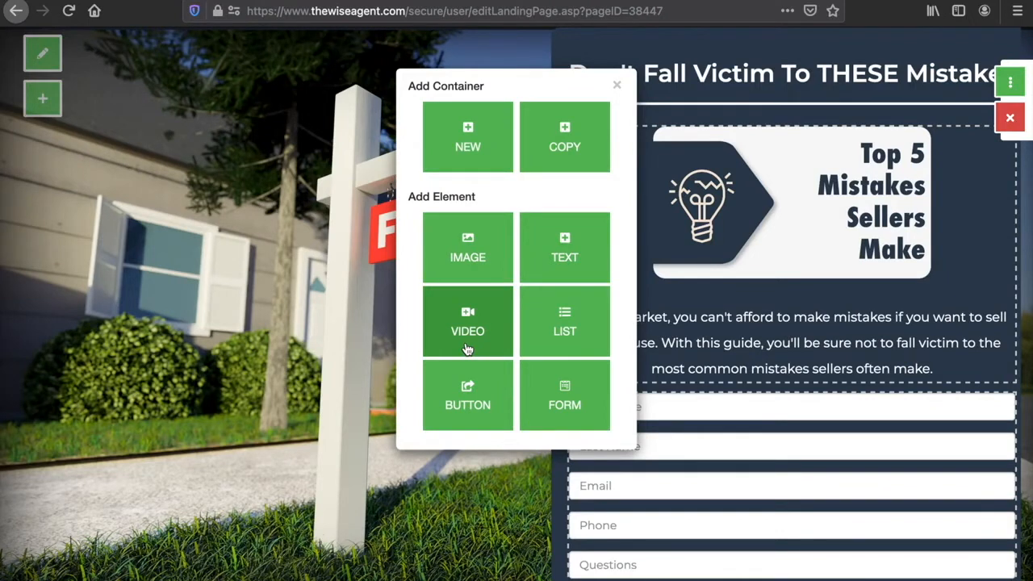
left_click(617, 86)
scroll(828, 334, "down", 1)
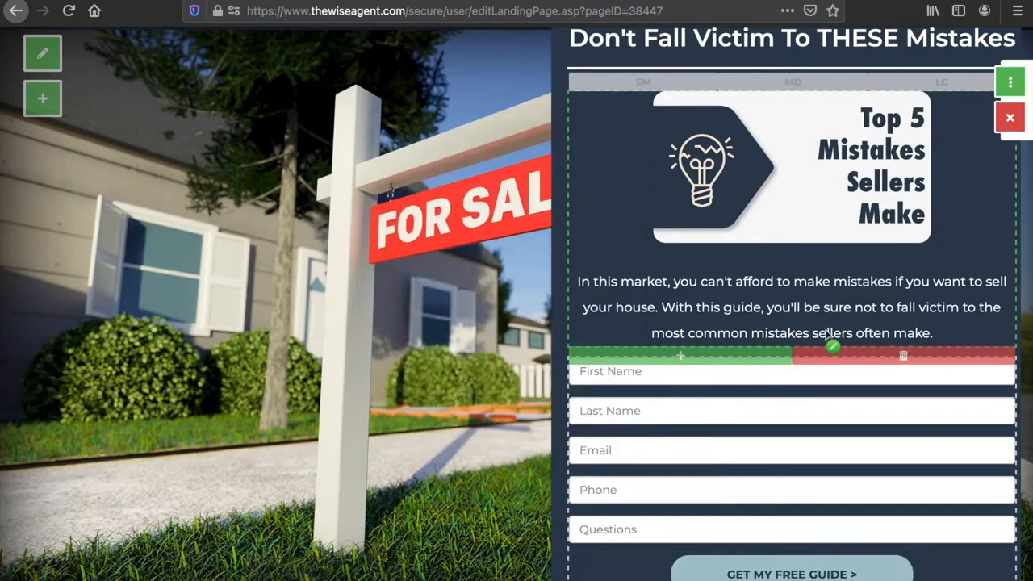
scroll(826, 331, "down", 1)
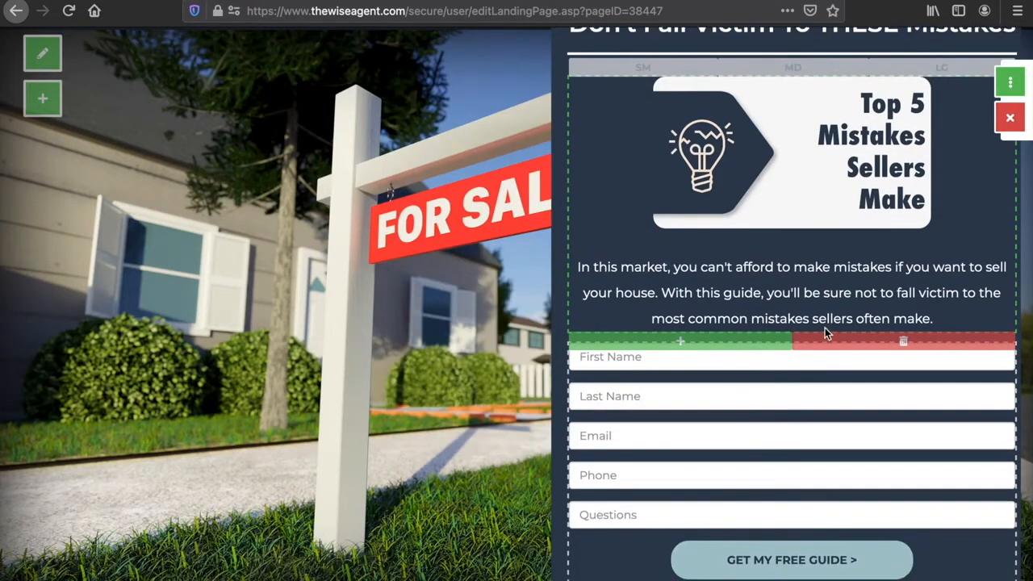
- Open the lead form's settings and make the Phone and Questions inputs optional
left_click(807, 439)
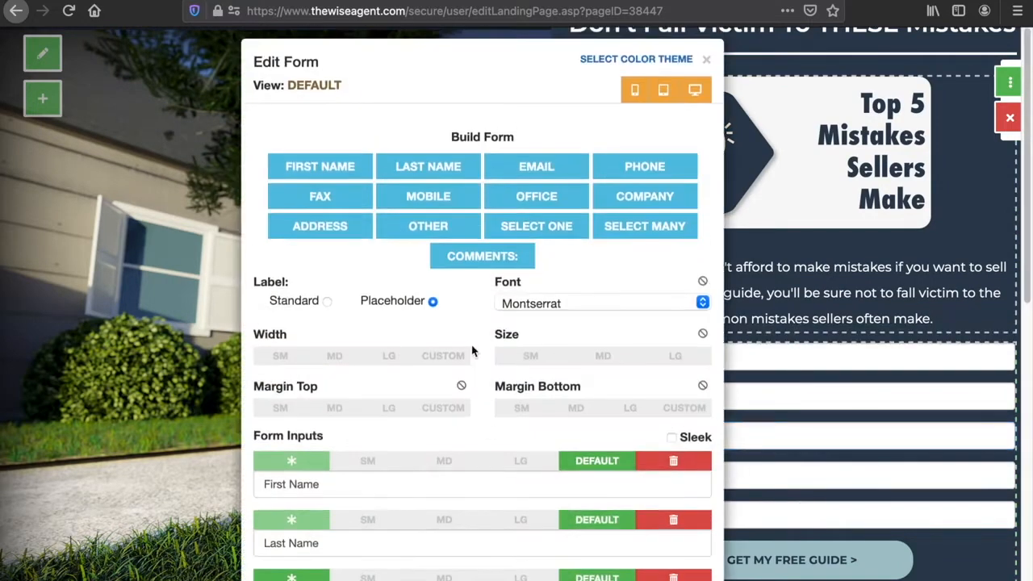
scroll(473, 349, "down", 1)
scroll(473, 349, "down", 3)
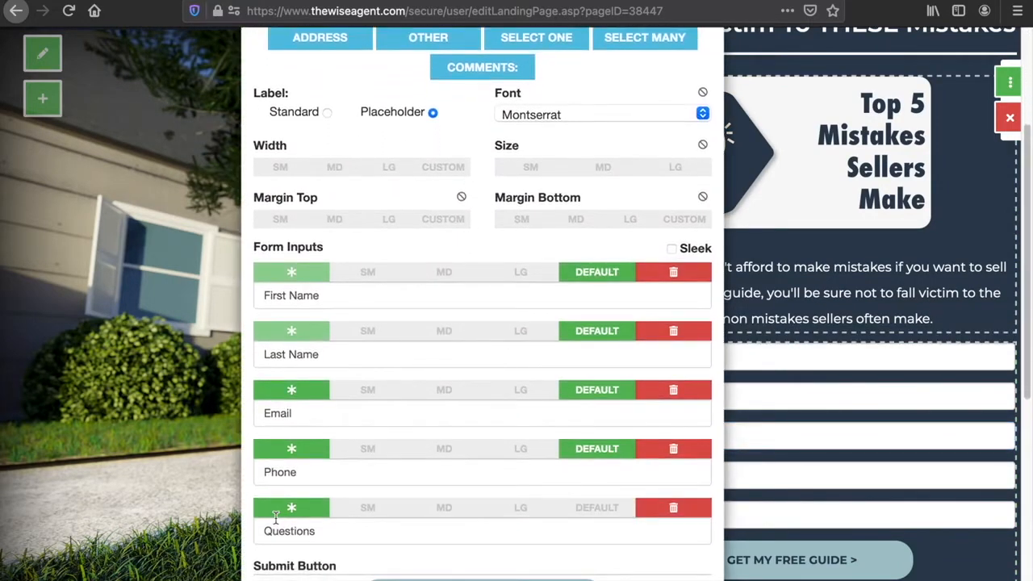
left_click(292, 450)
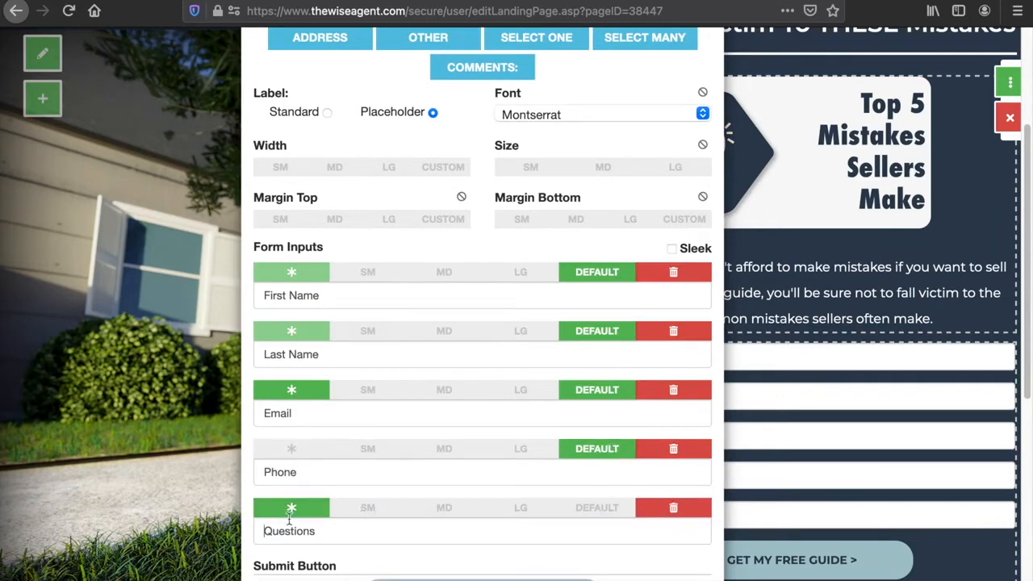
left_click(291, 508)
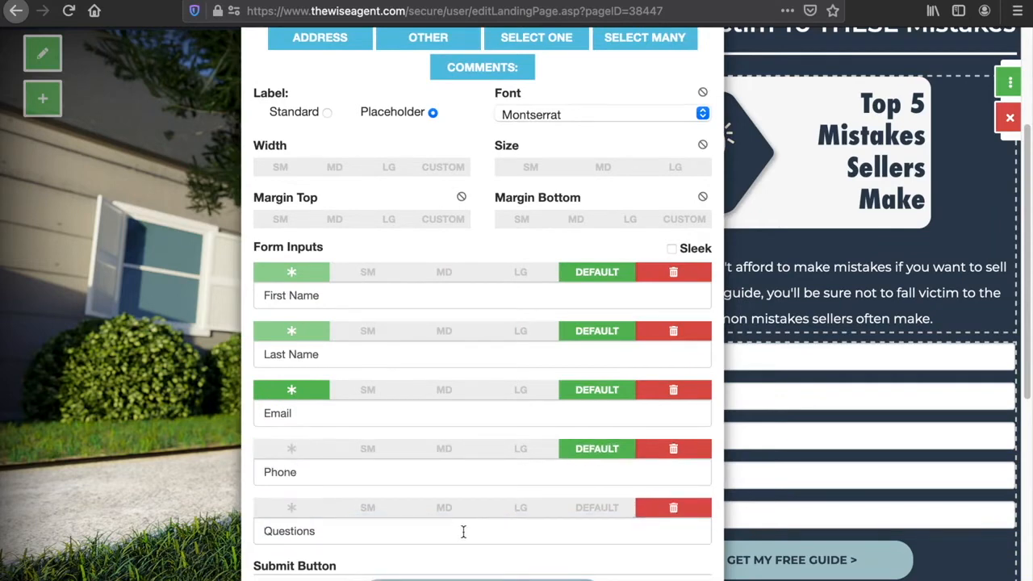
- Review the remaining form settings, including the submit button options, then close the form editor
scroll(463, 531, "up", 3)
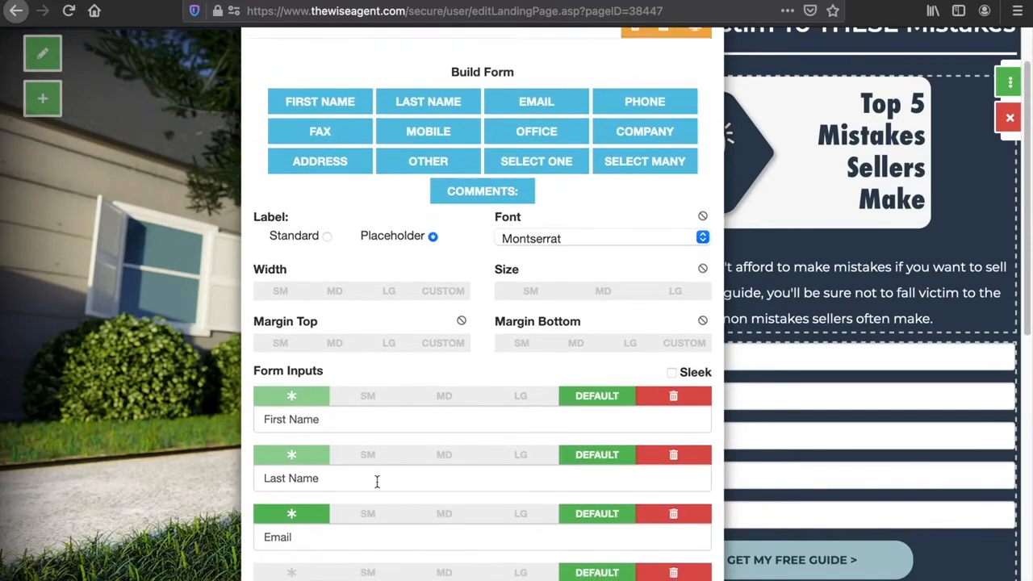
scroll(376, 481, "down", 1)
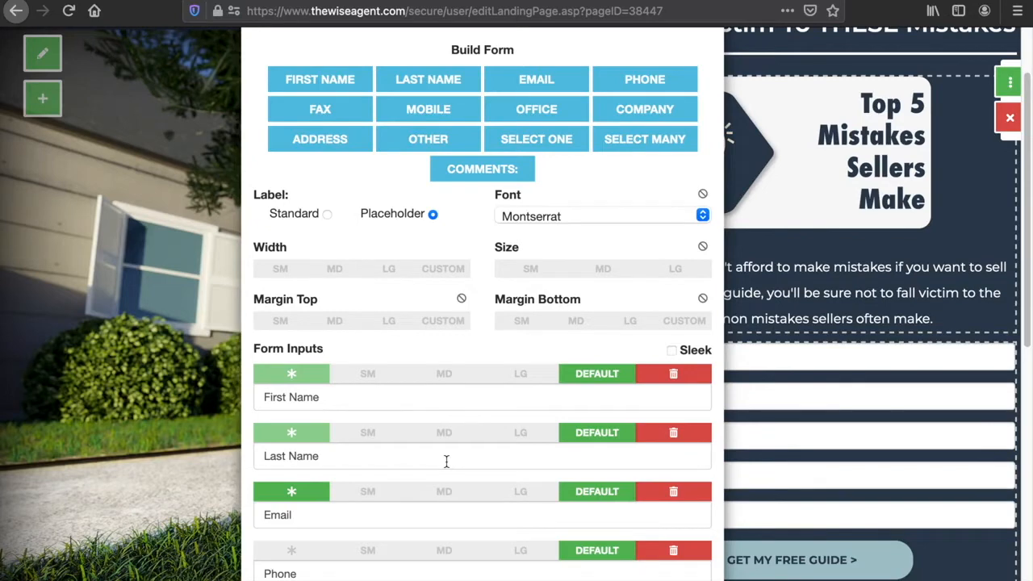
scroll(447, 460, "down", 5)
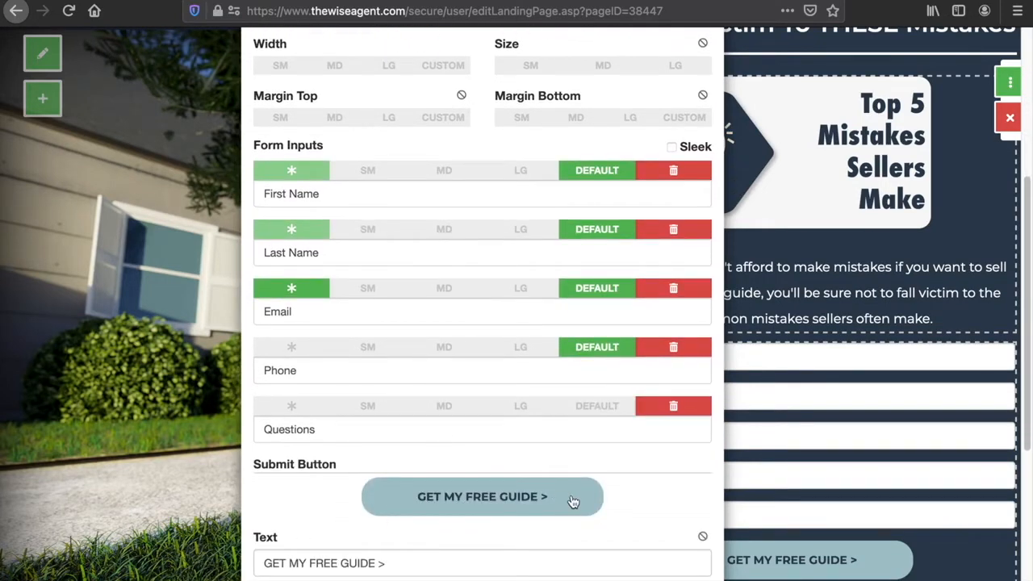
scroll(568, 499, "down", 1)
scroll(568, 500, "down", 2)
scroll(317, 444, "down", 2)
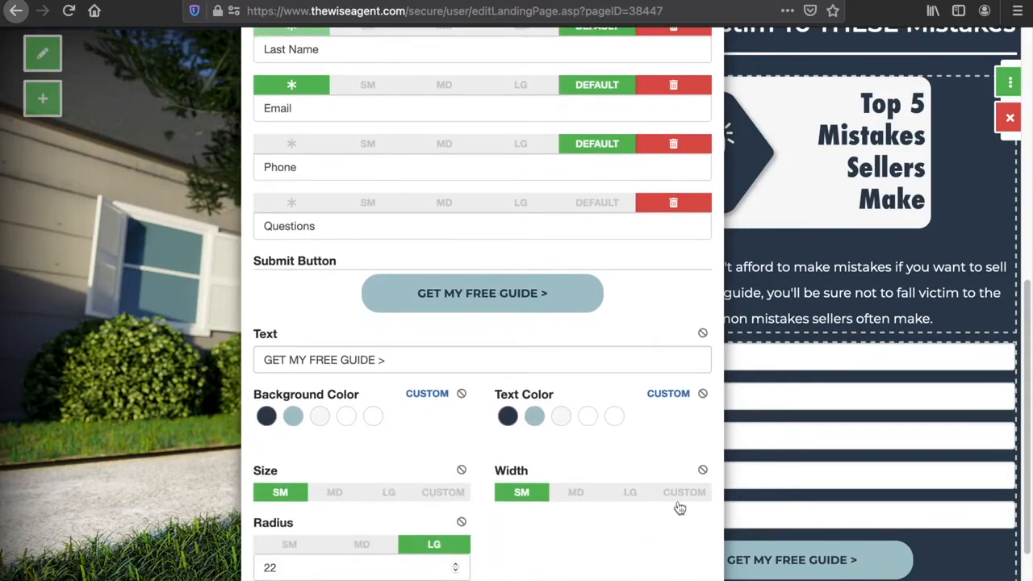
scroll(584, 535, "down", 3)
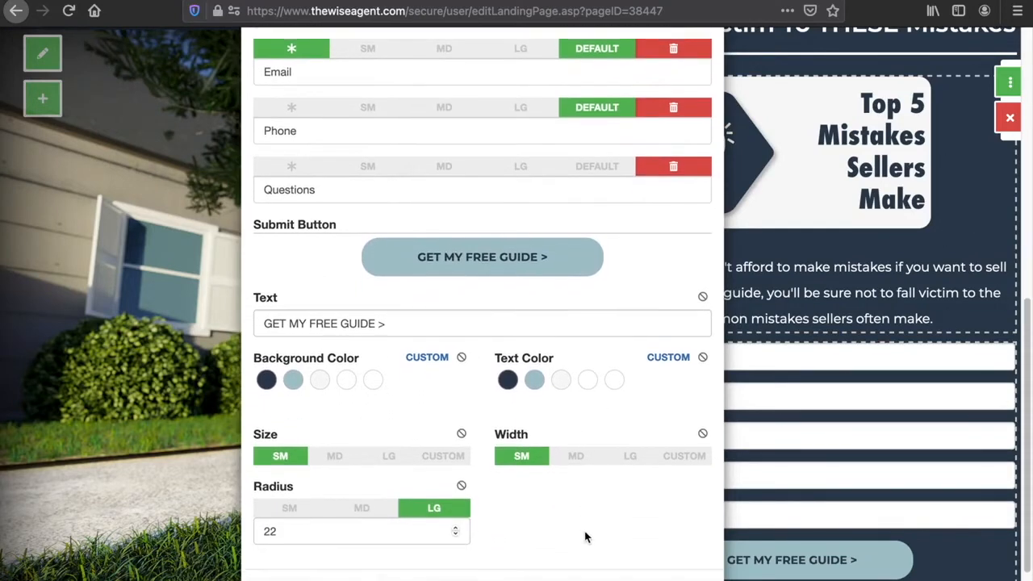
left_click(685, 520)
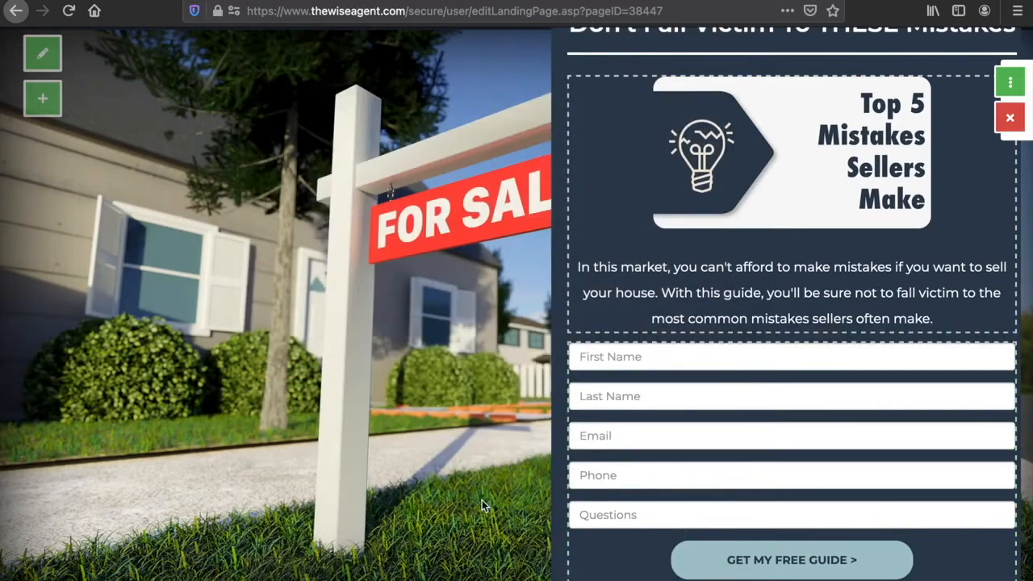
- Open the page menu and switch to editing the response page shown after form submission
scroll(482, 502, "up", 1)
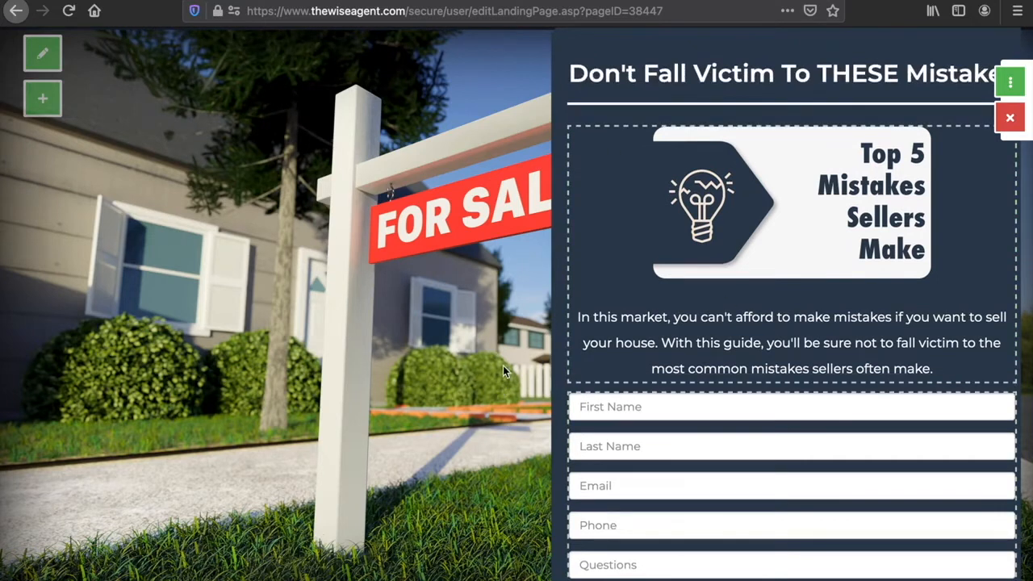
left_click(1004, 82)
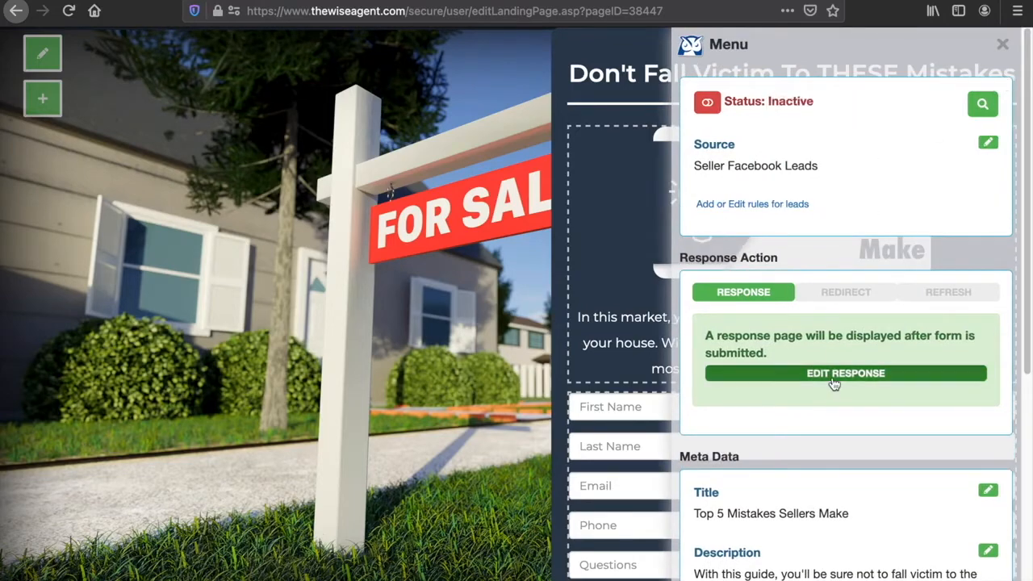
left_click(835, 379)
left_click(1001, 44)
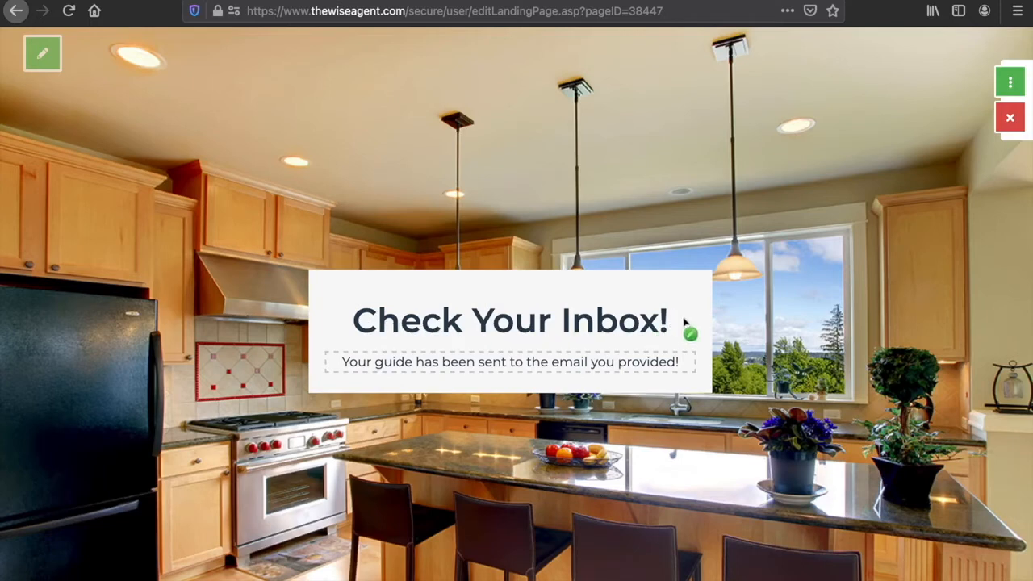
mouse_move(520, 367)
left_click(420, 387)
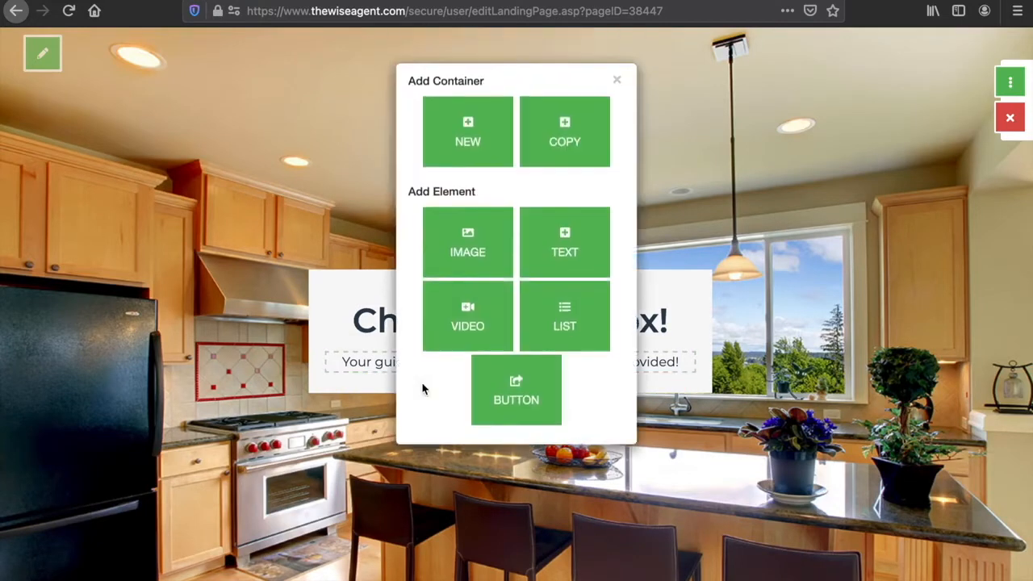
left_click(521, 399)
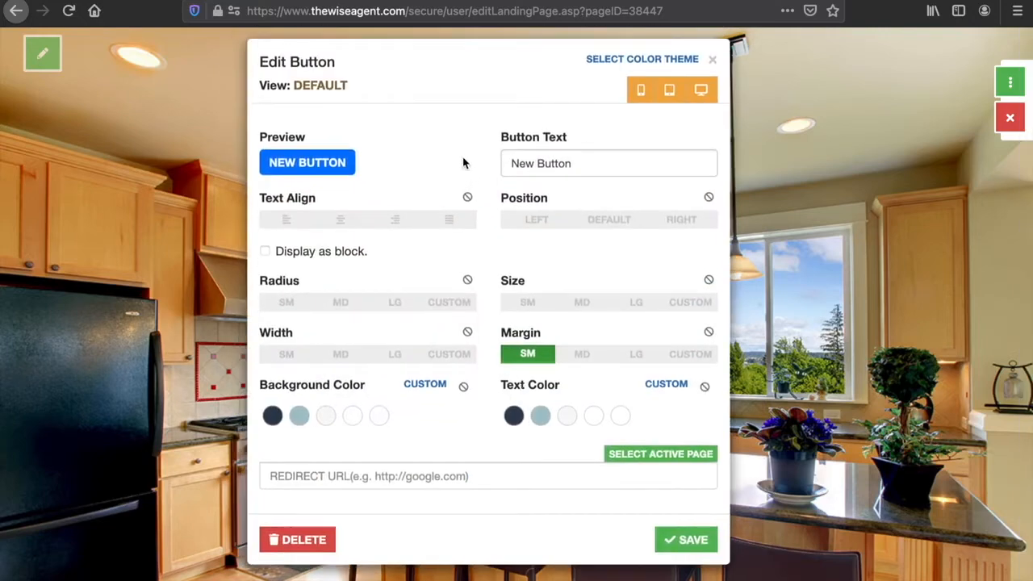
left_click(383, 475)
type("www.website")
type(".com")
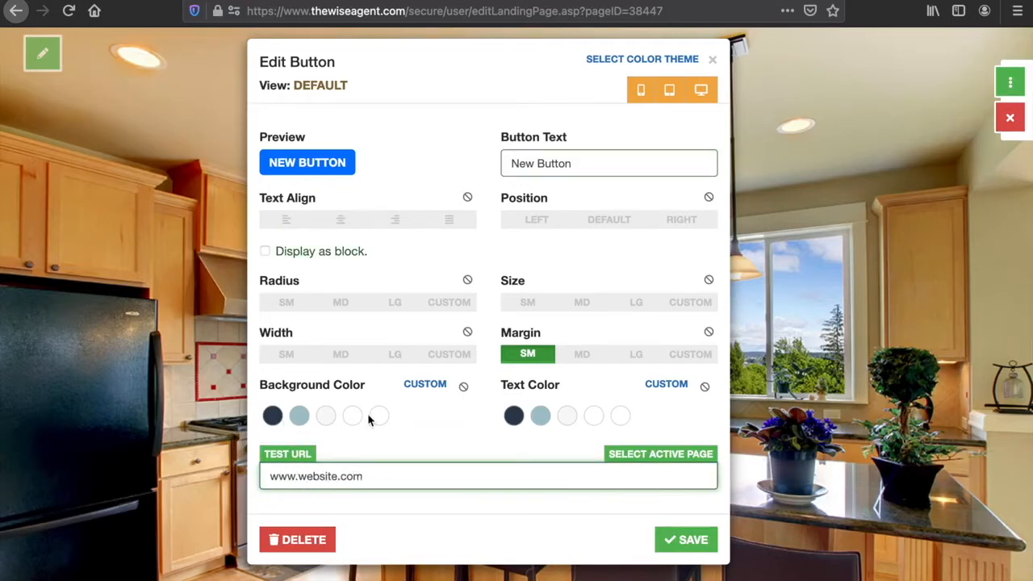
- Set the button text to Check Out Local Listings and save the button
double_click(633, 158)
triple_click(634, 158)
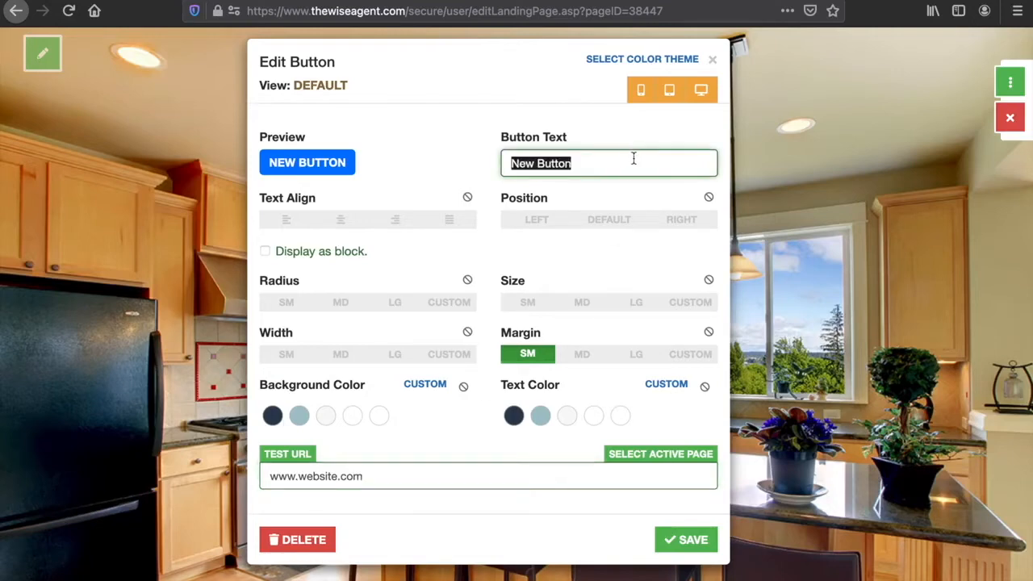
type("Che")
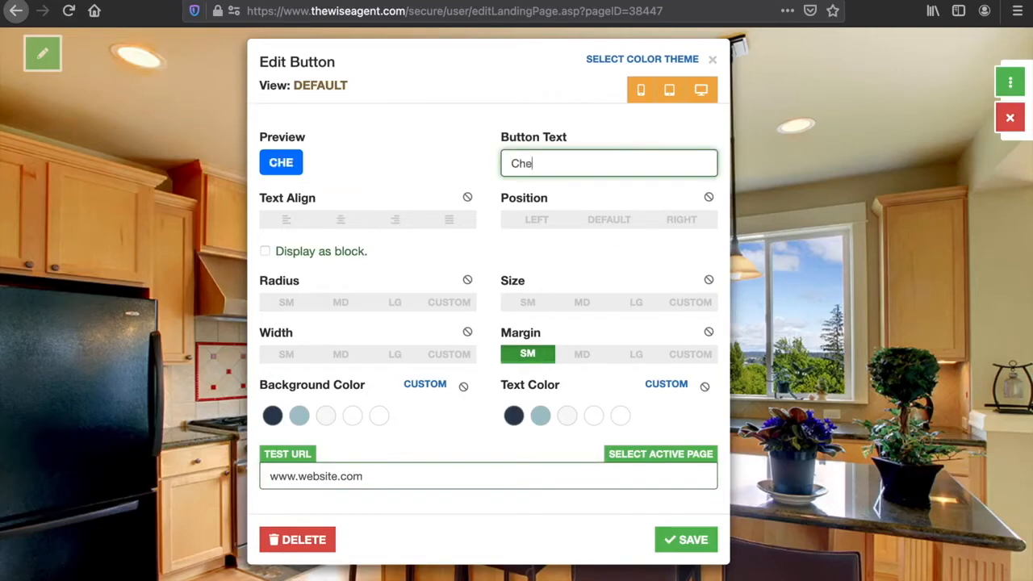
type("ck Out Local")
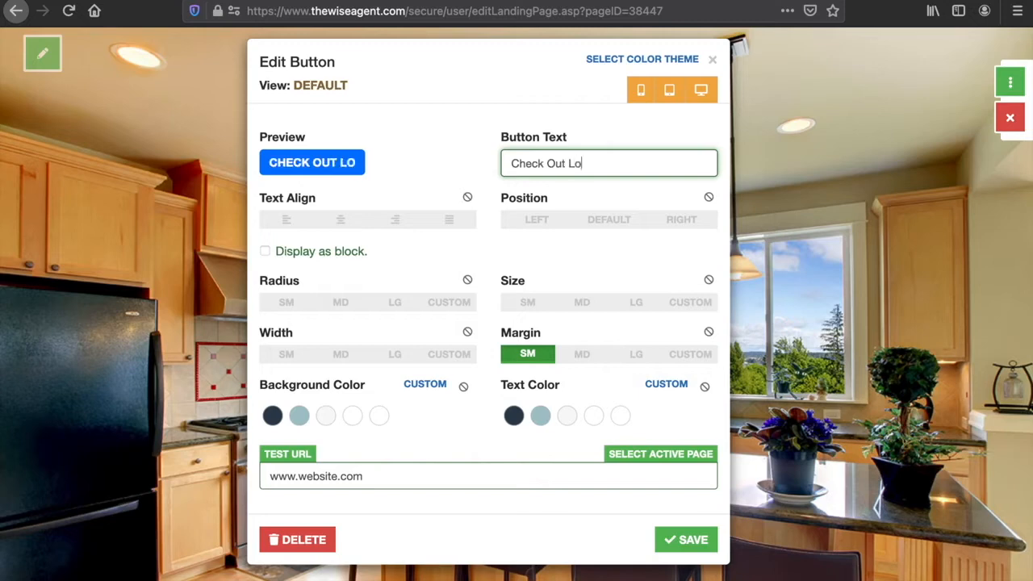
key("BackSpace")
key("BackSpace")
type("e")
key("BackSpace")
type("al Listings")
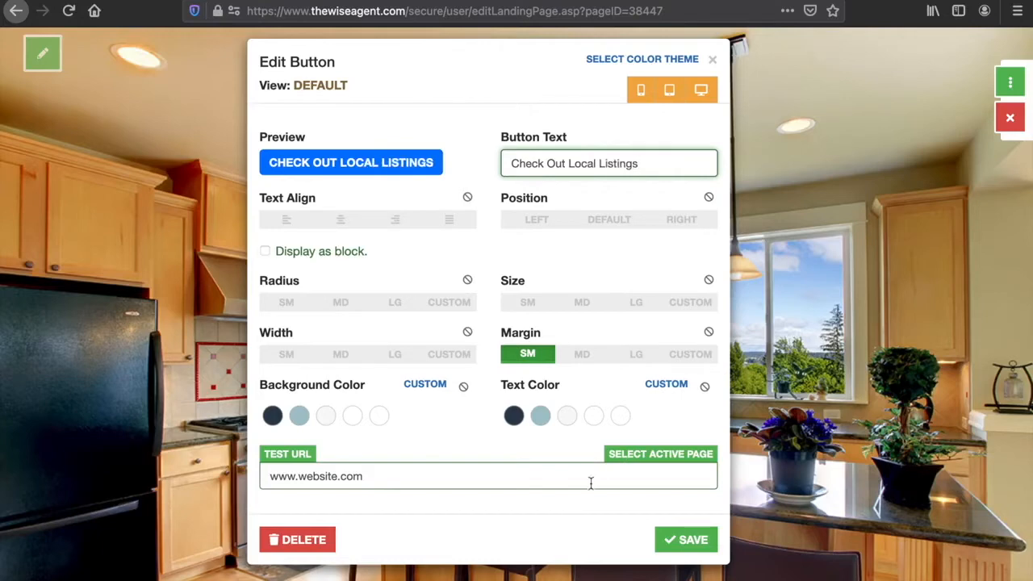
left_click(697, 545)
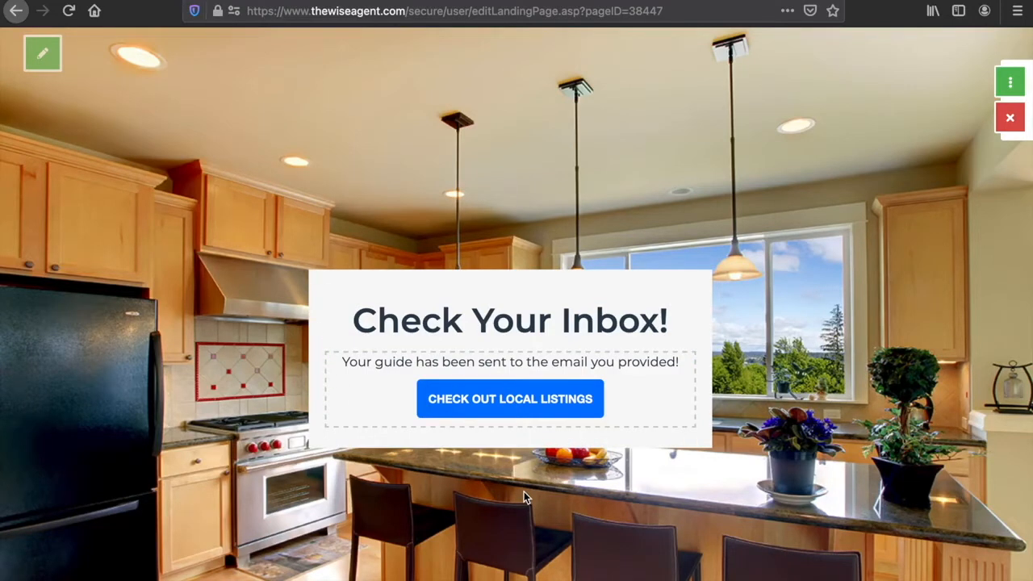
- Exit response editing from the page menu and return to the landing page
left_click(1009, 82)
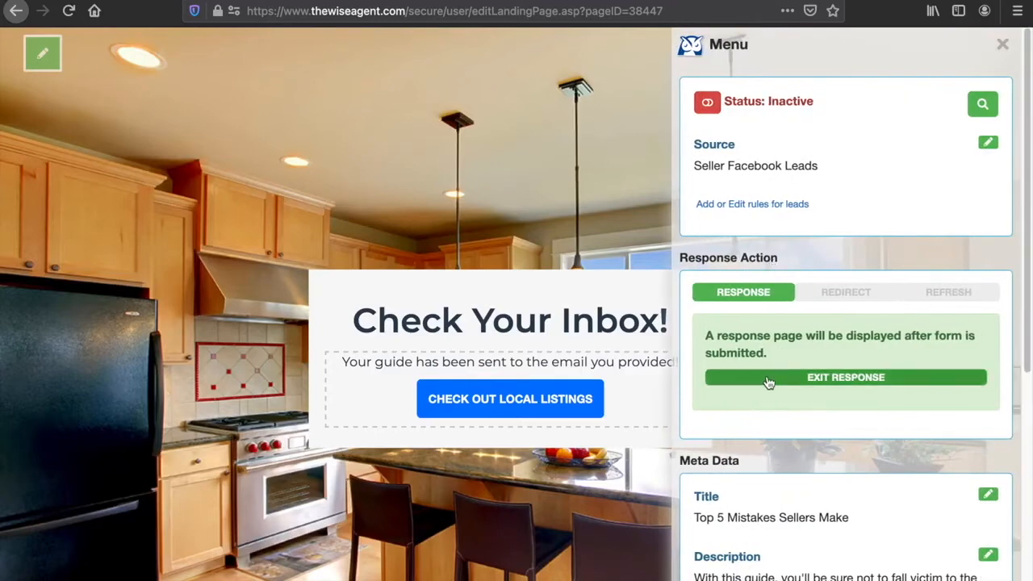
left_click(768, 378)
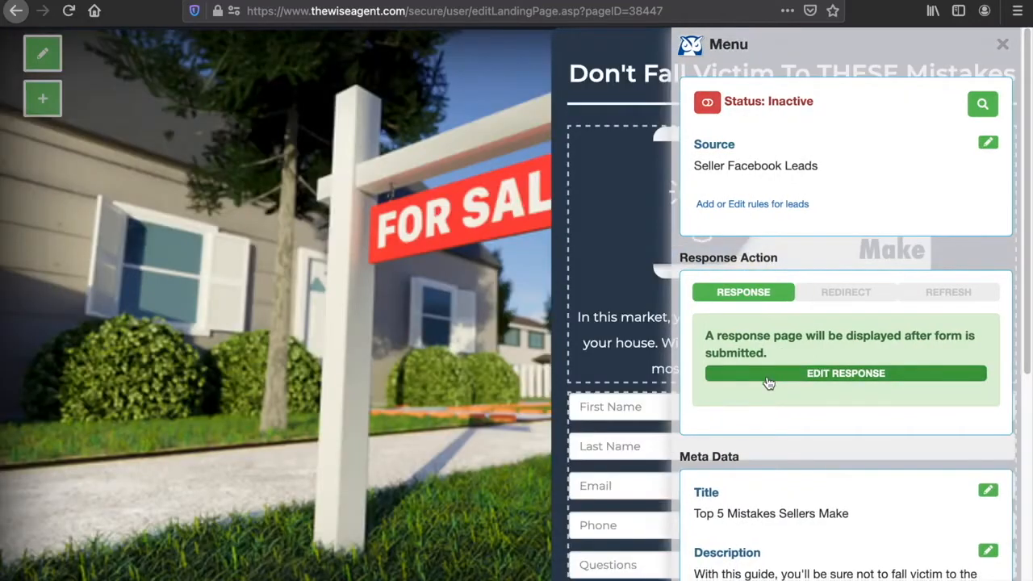
left_click(1005, 45)
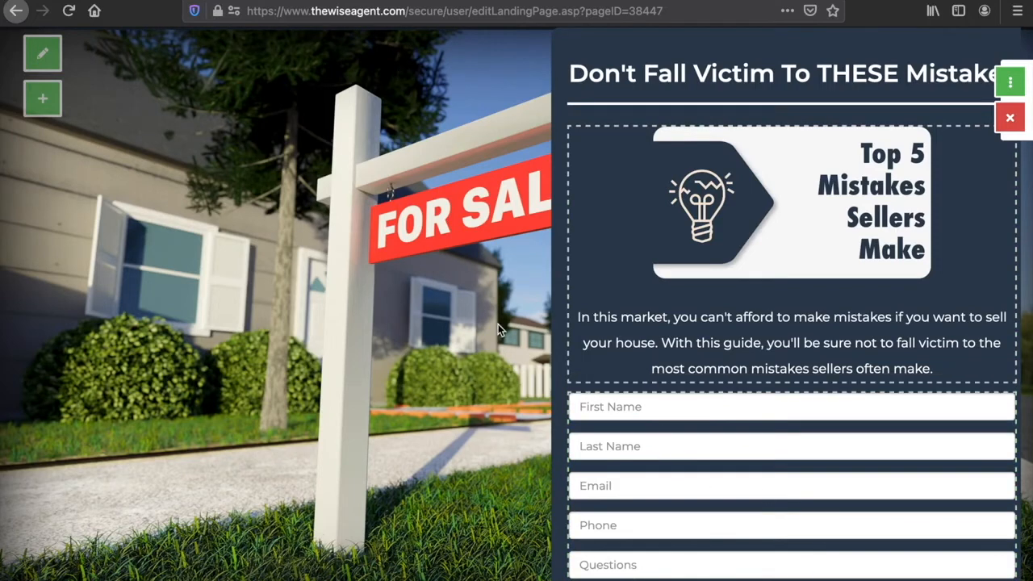
scroll(498, 324, "down", 1)
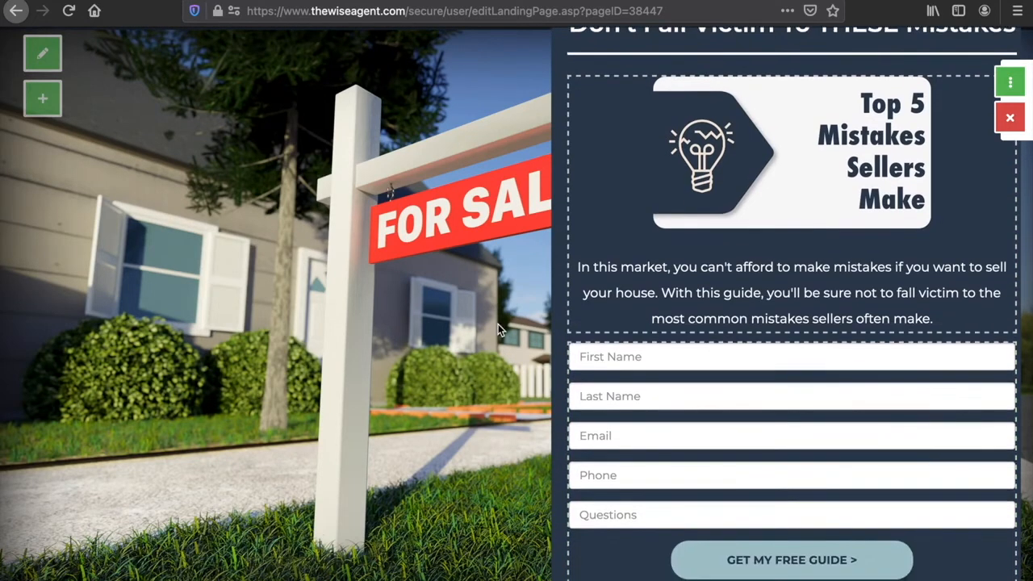
scroll(498, 330, "up", 1)
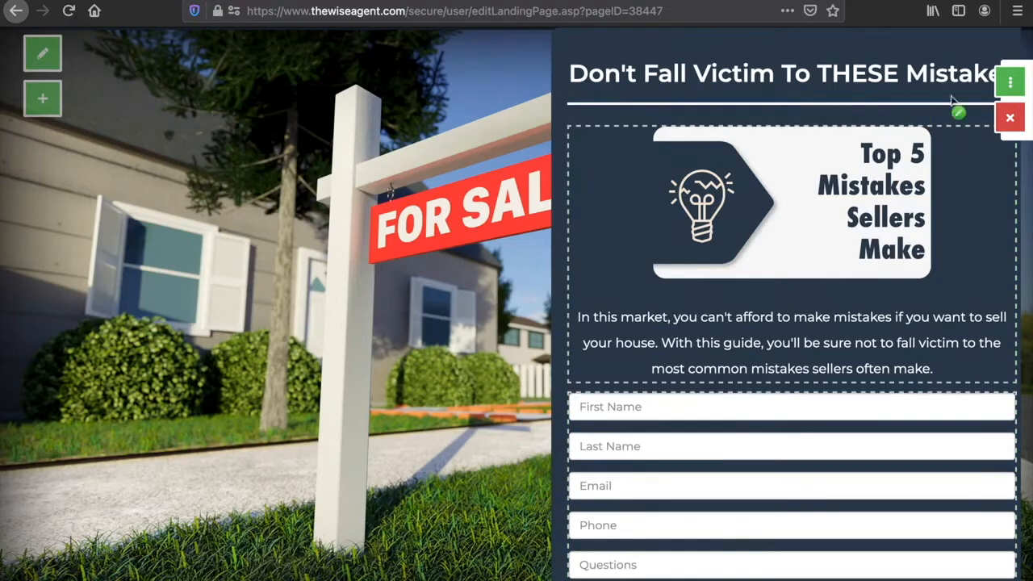
- Open the lead rules management from the page menu and start adding a new rule
left_click(1010, 82)
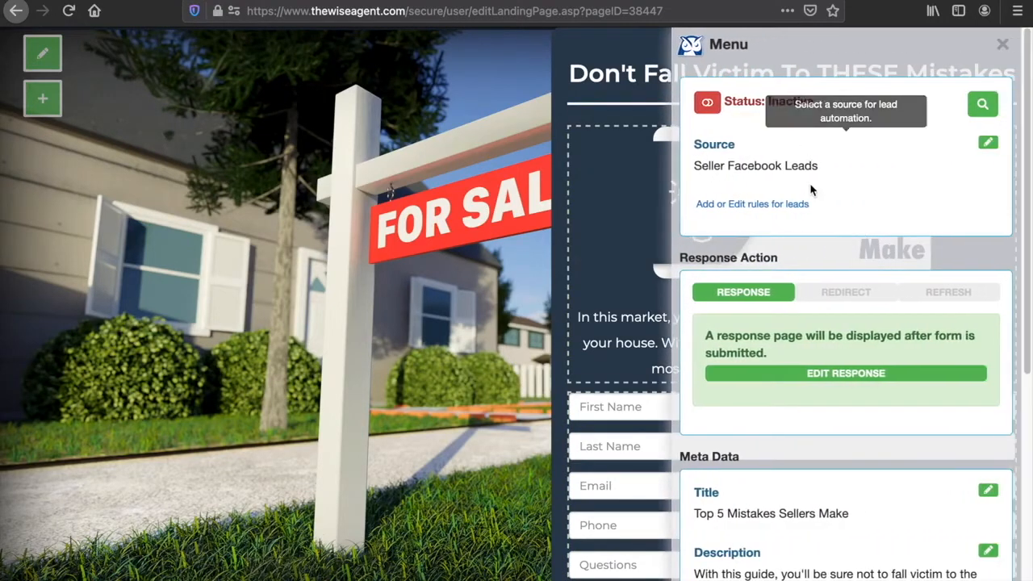
left_click(741, 209)
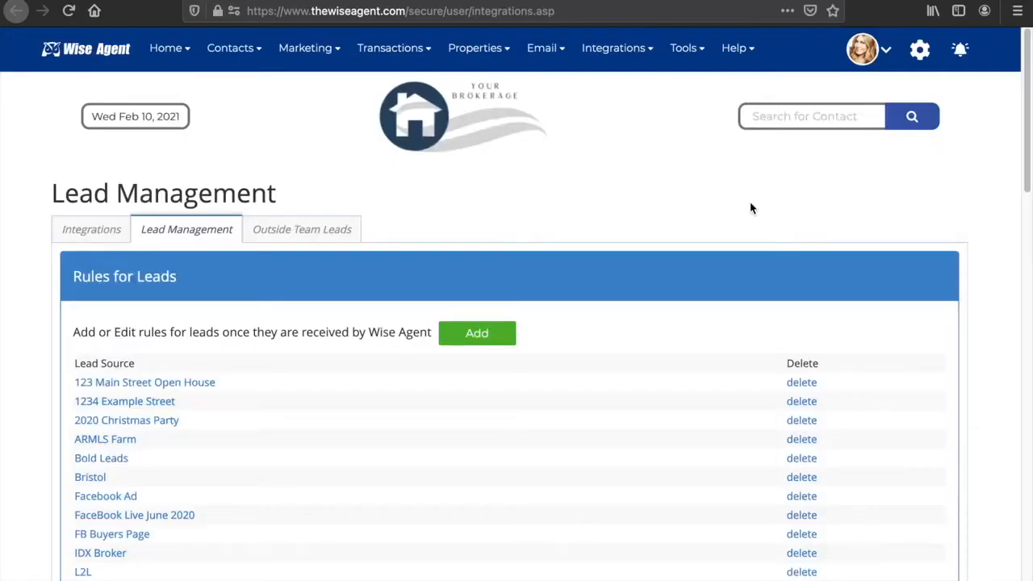
scroll(998, 260, "down", 2)
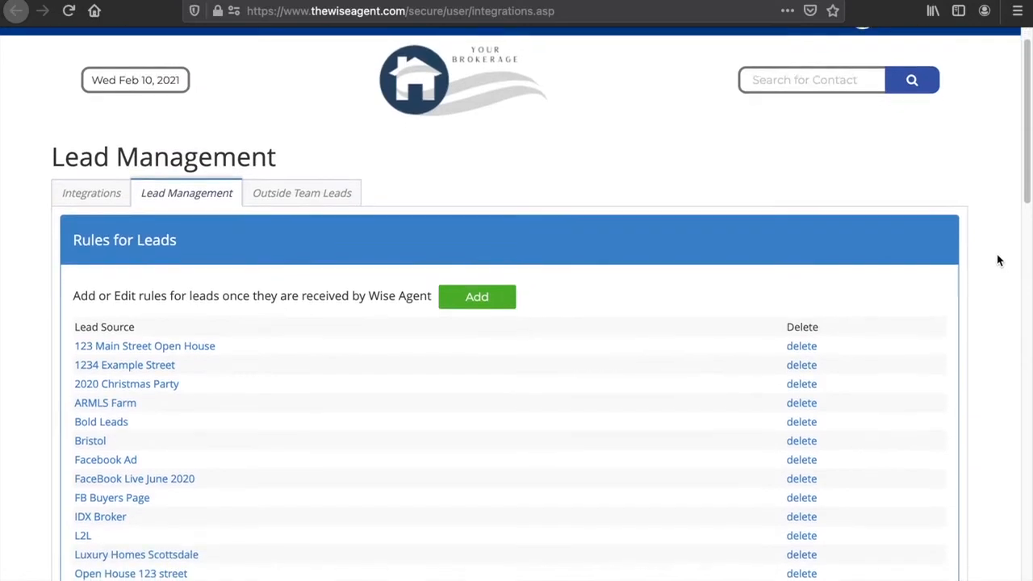
scroll(998, 260, "down", 2)
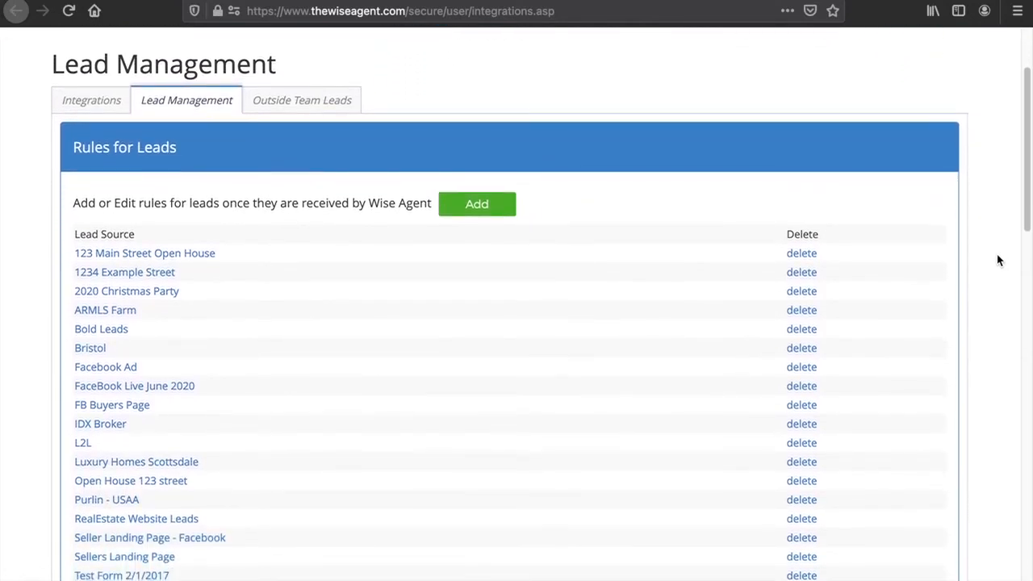
left_click(491, 208)
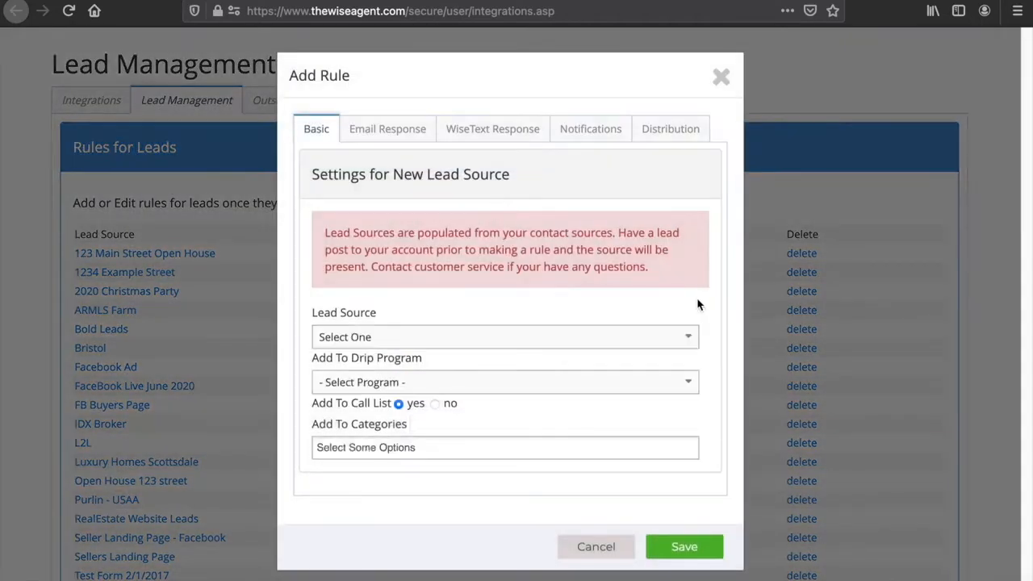
- Choose Seller Facebook Leads as the new rule's lead source
left_click(691, 340)
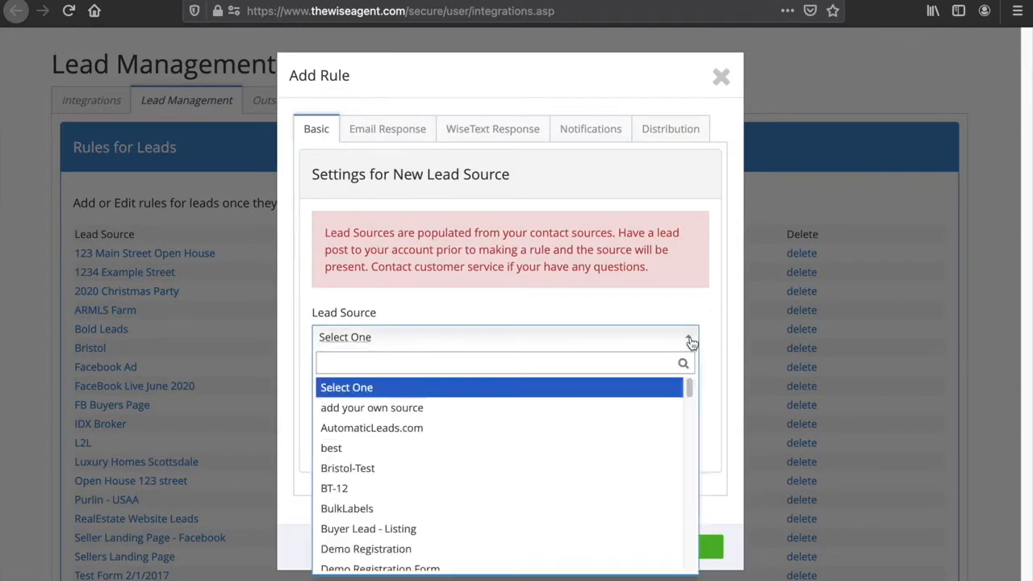
type("sl")
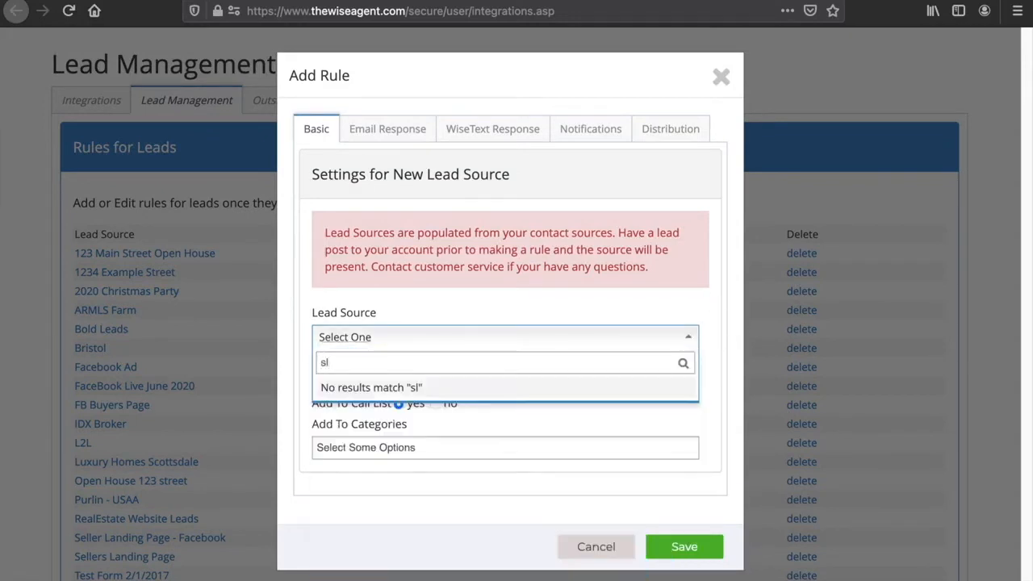
key("BackSpace")
type("eller")
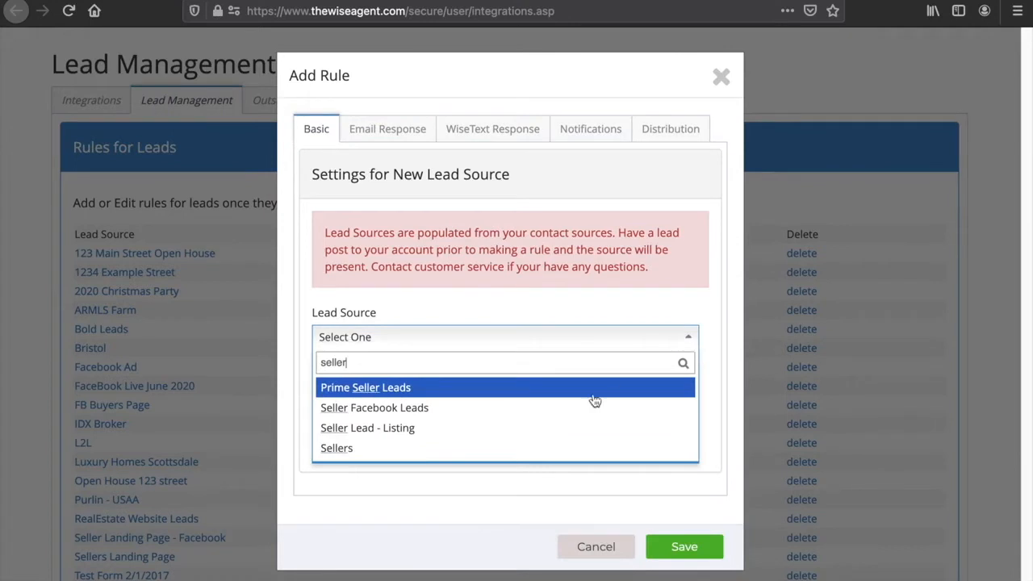
left_click(584, 418)
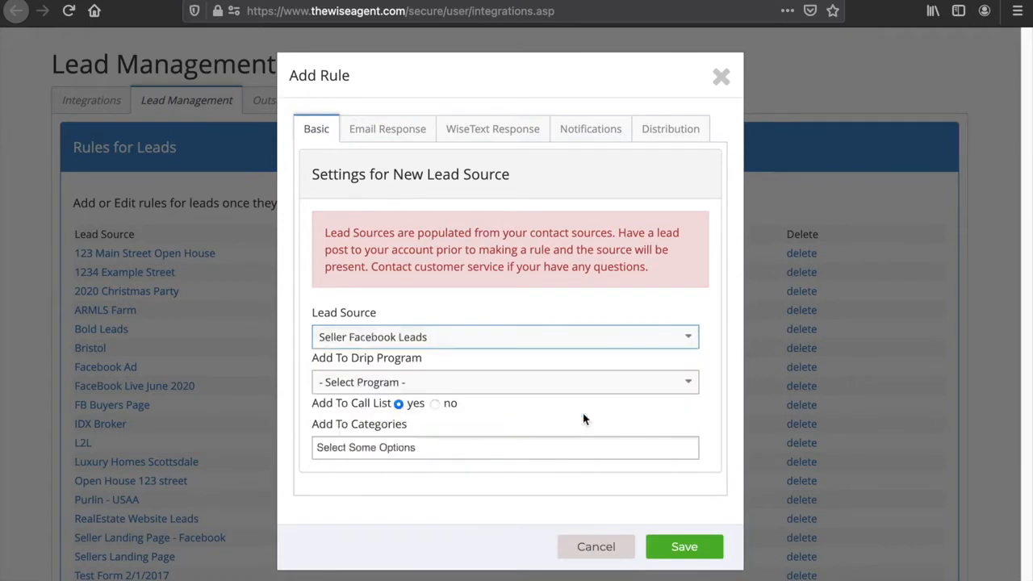
- Set the rule's drip program to 10 Day Conversion Plan
left_click_drag(435, 361, 310, 363)
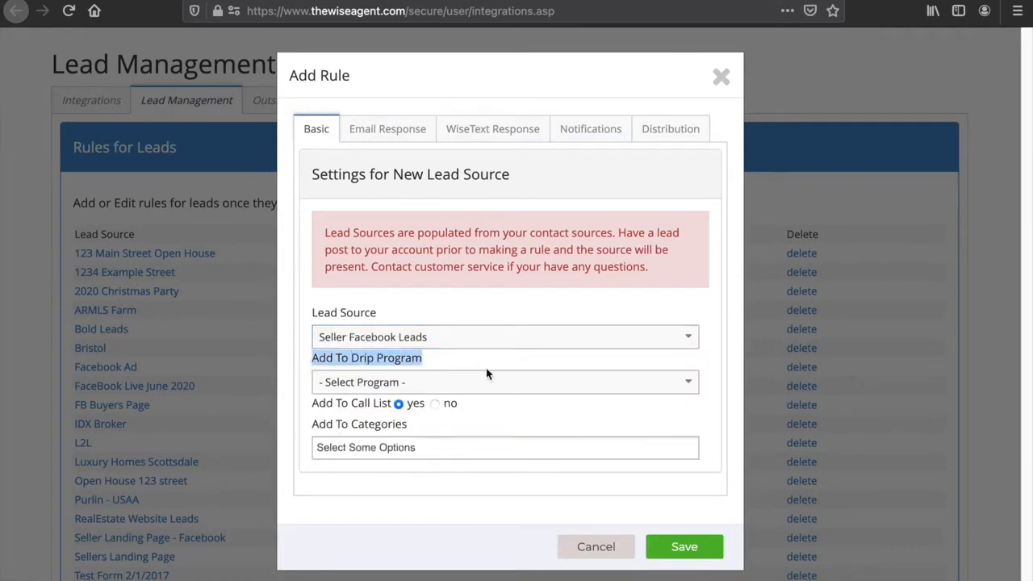
left_click(498, 364)
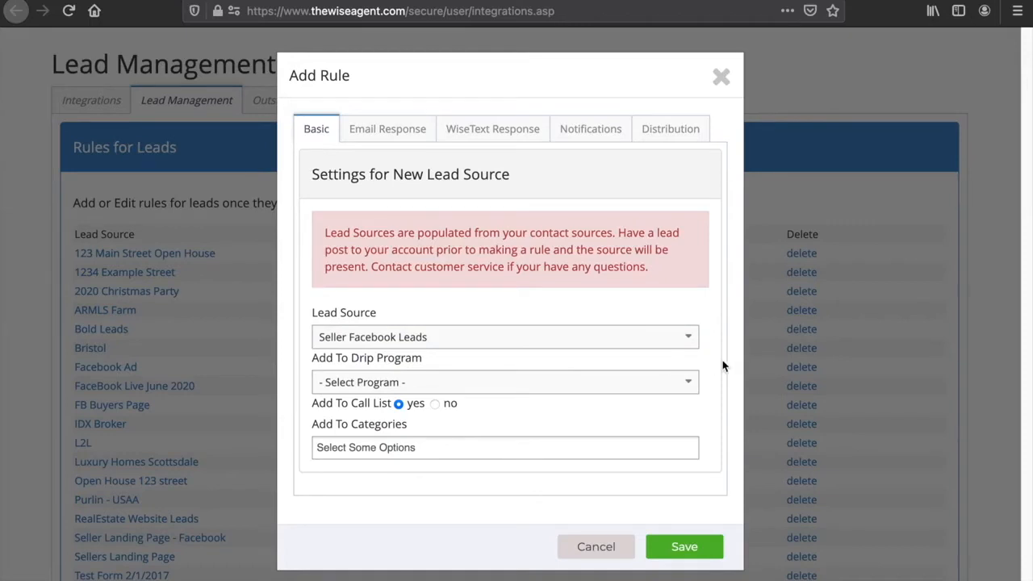
left_click(697, 384)
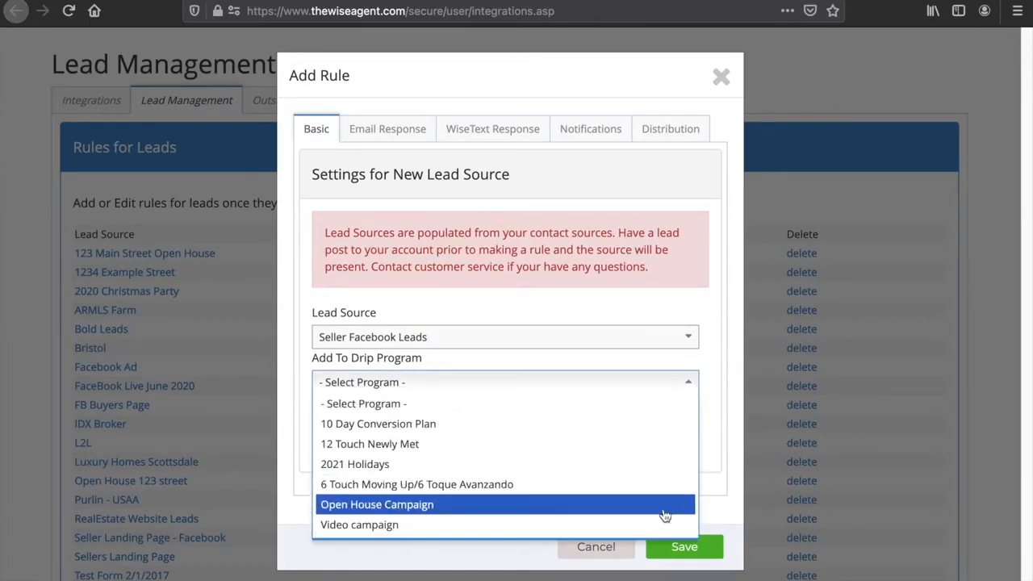
left_click(670, 425)
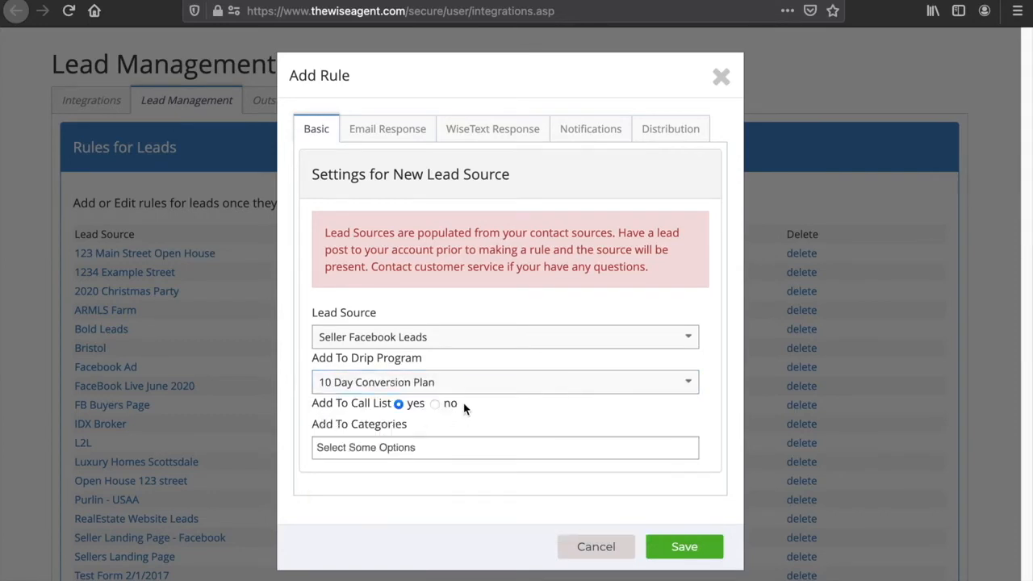
- Add Seller and Facebook Landing page as the rule's categories
left_click_drag(462, 407, 311, 412)
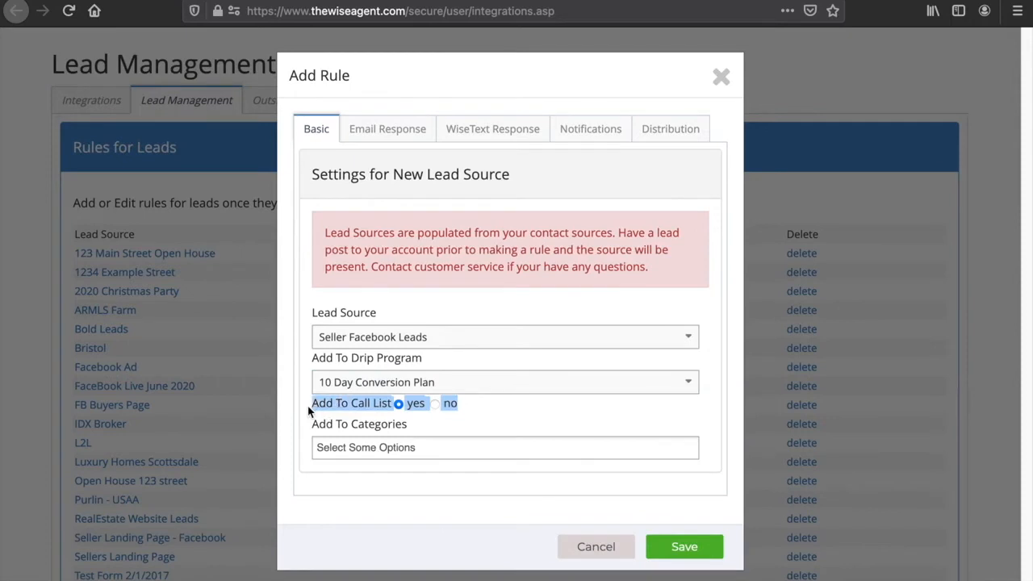
left_click(494, 409)
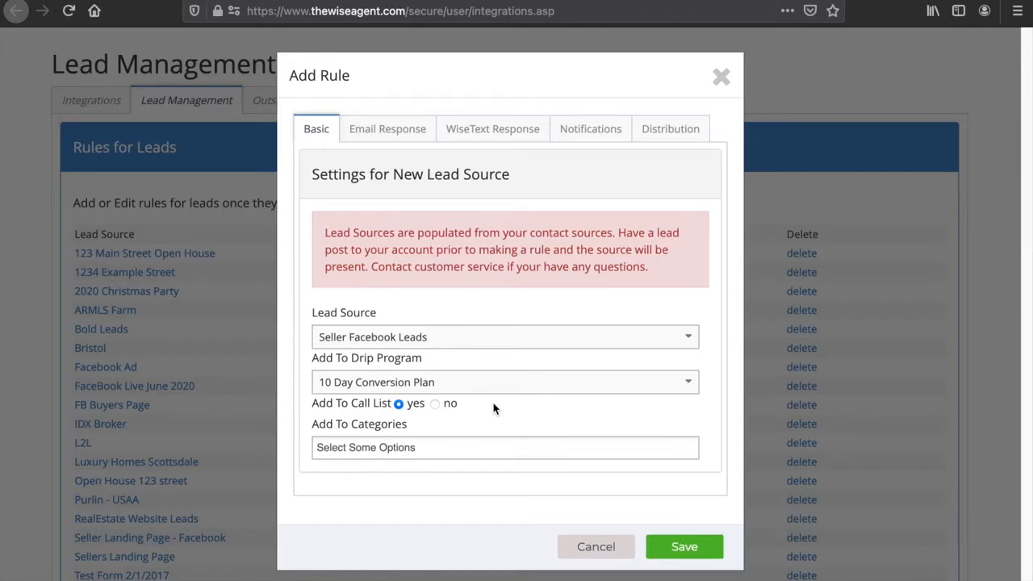
left_click(469, 450)
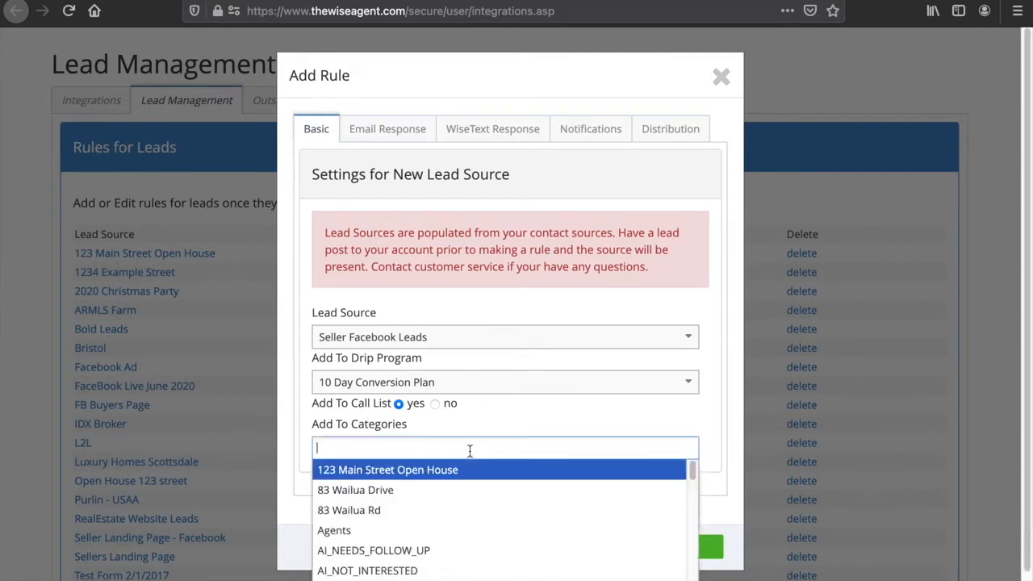
type("Seller")
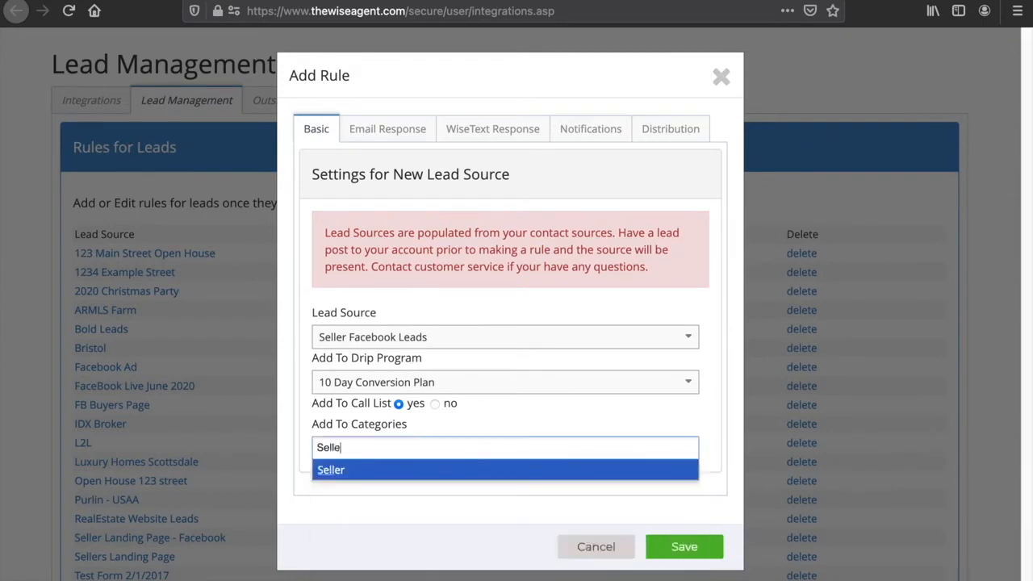
left_click(446, 469)
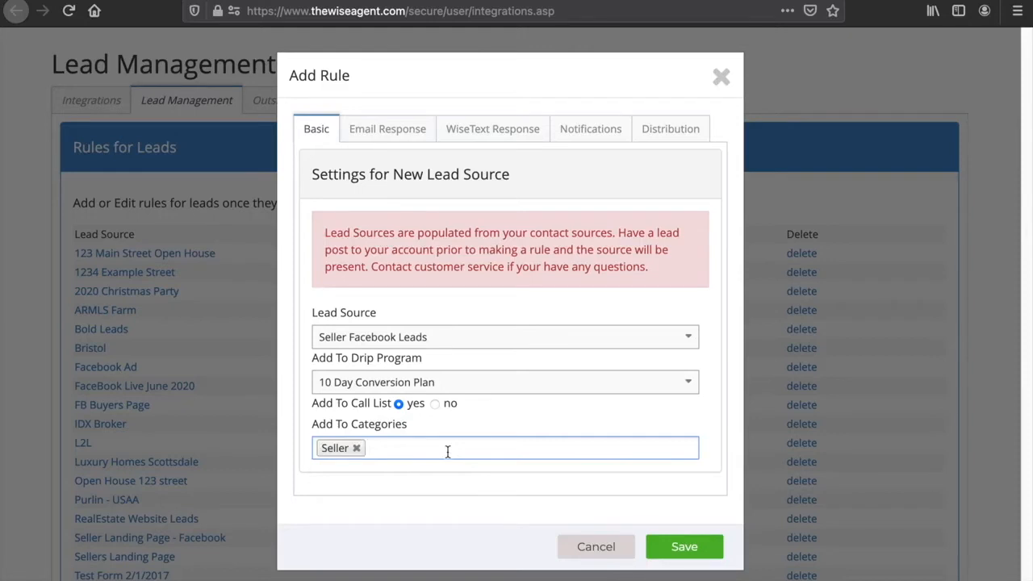
type("Facebook")
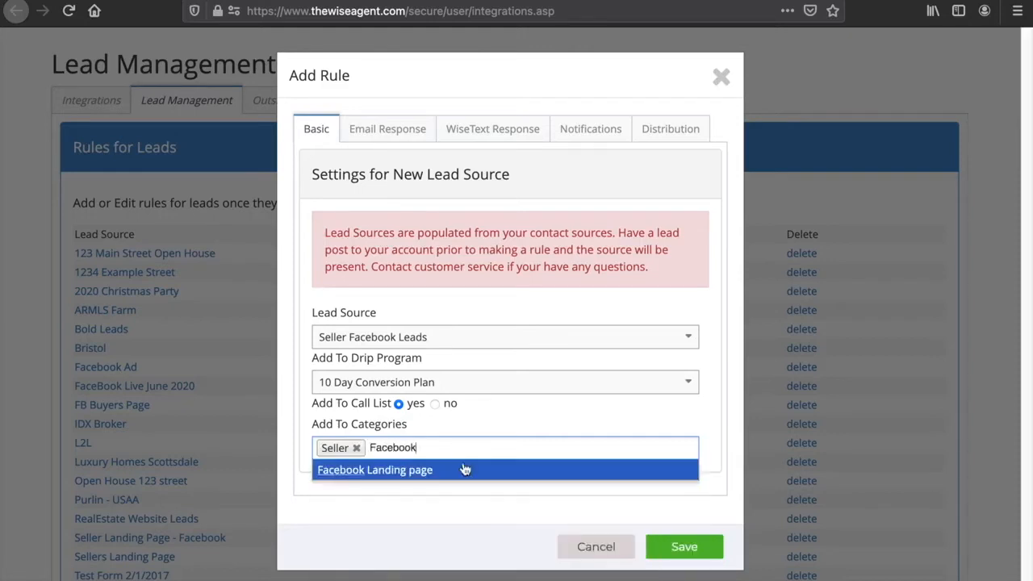
left_click(455, 473)
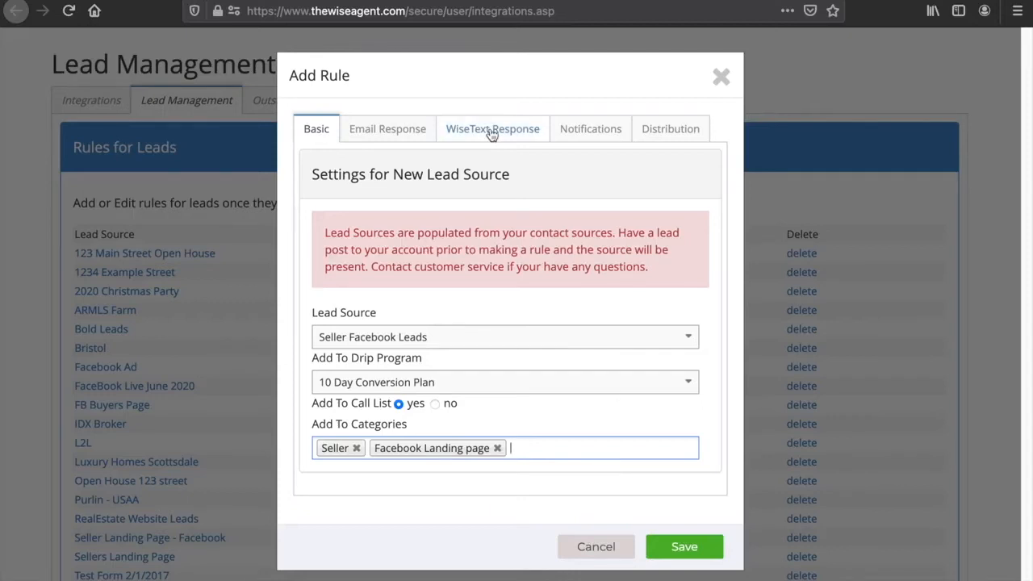
- Turn on the email auto response and select the agent's DEMO branding
left_click(389, 134)
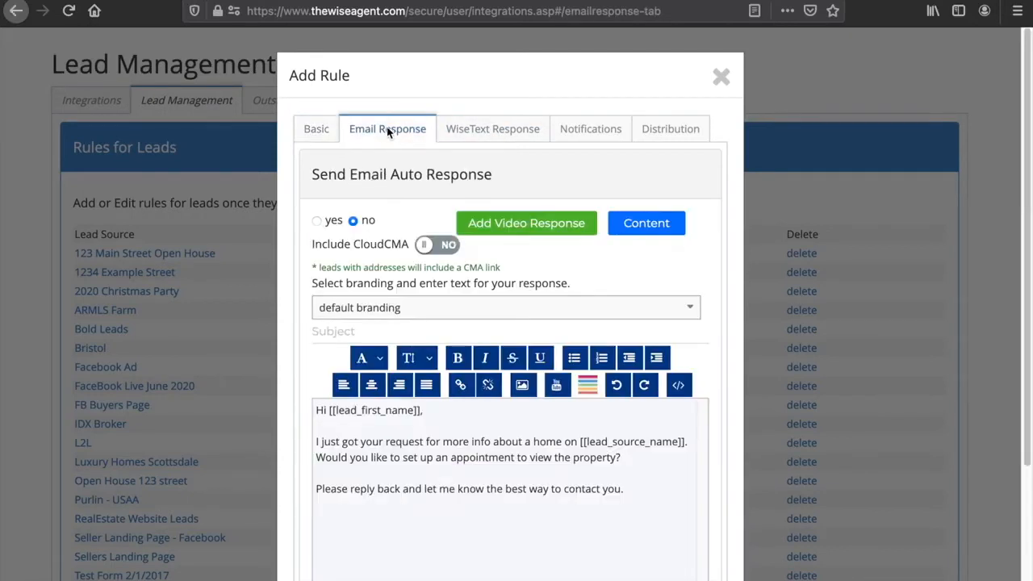
scroll(389, 130, "down", 2)
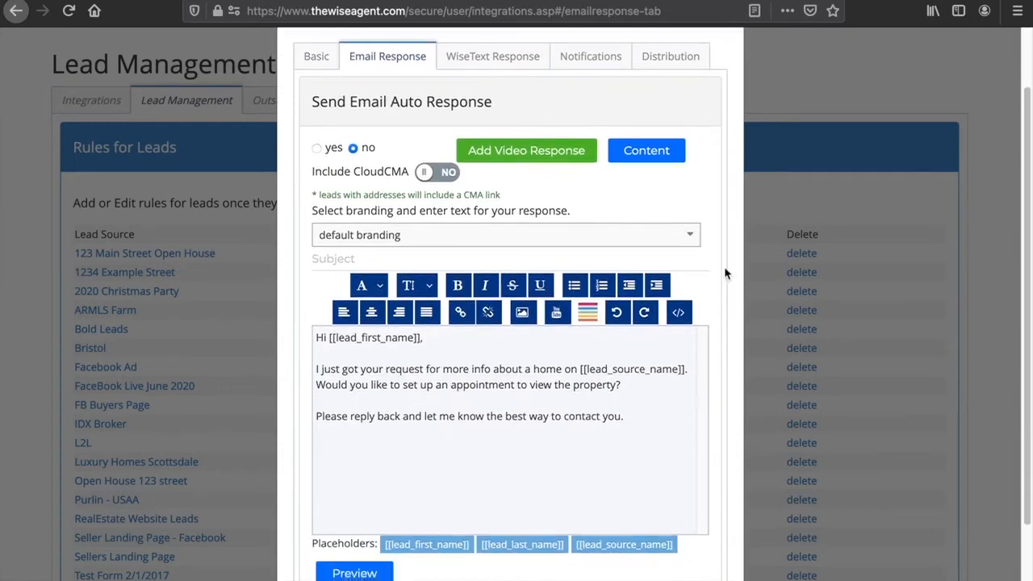
scroll(717, 282, "down", 1)
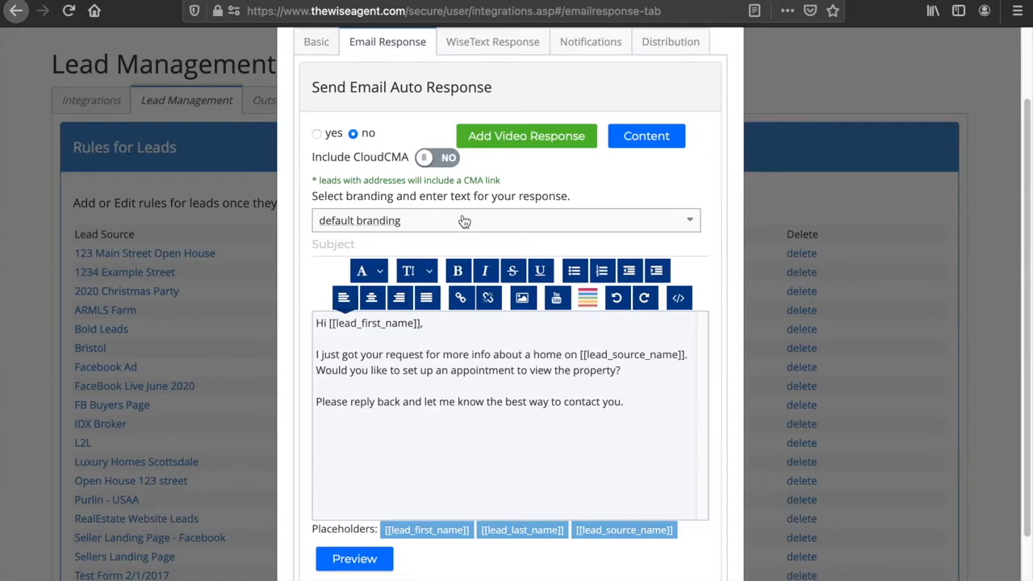
left_click(317, 134)
left_click(676, 230)
type("rache")
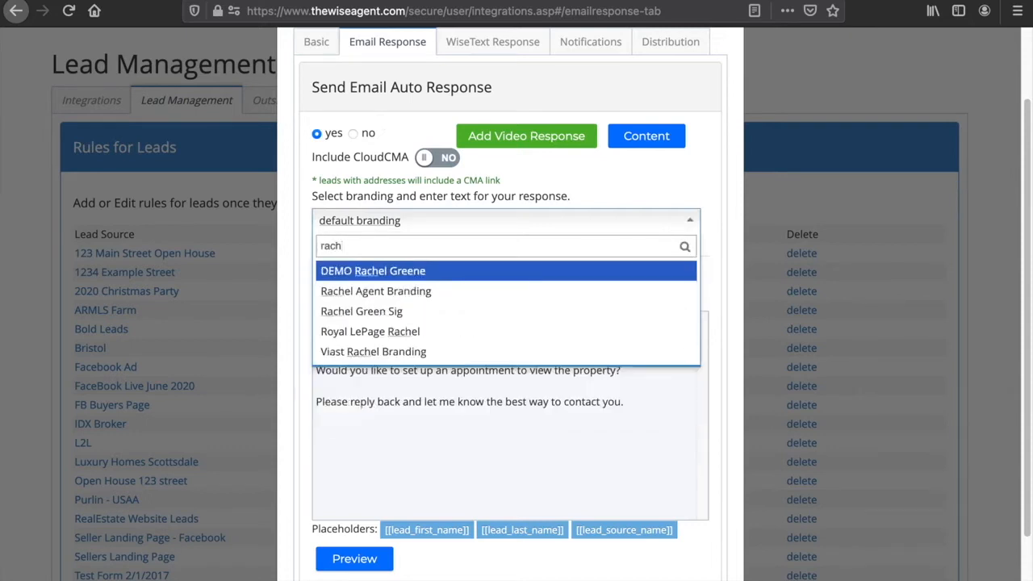
left_click(564, 277)
- Set the email subject to "Here is Your Seller's Guide!"
left_click(419, 246)
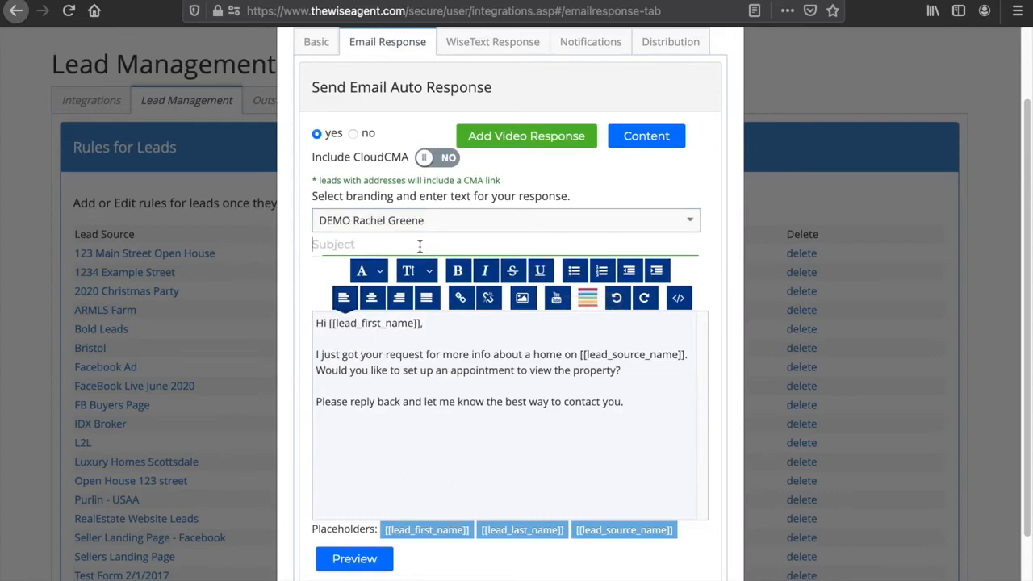
type("Here is")
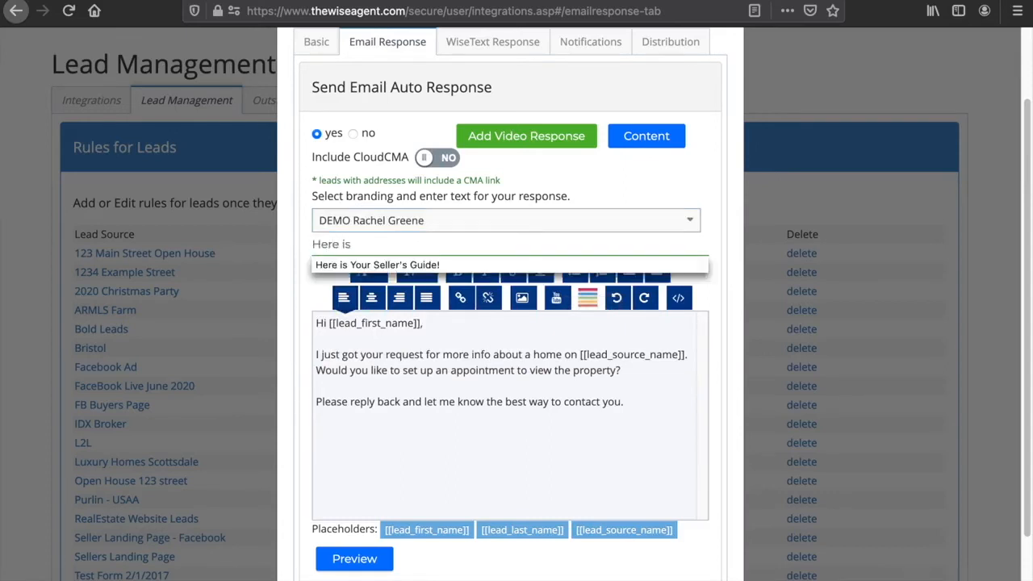
left_click(415, 265)
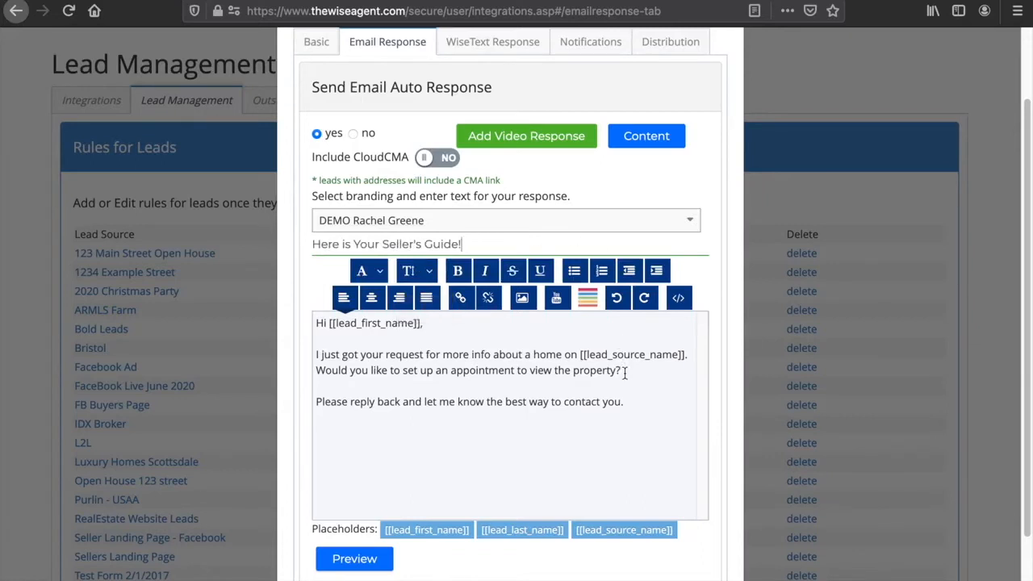
- Replace the email body with the greeting "Hello [[lead_first_name]],"
left_click_drag(655, 410, 311, 322)
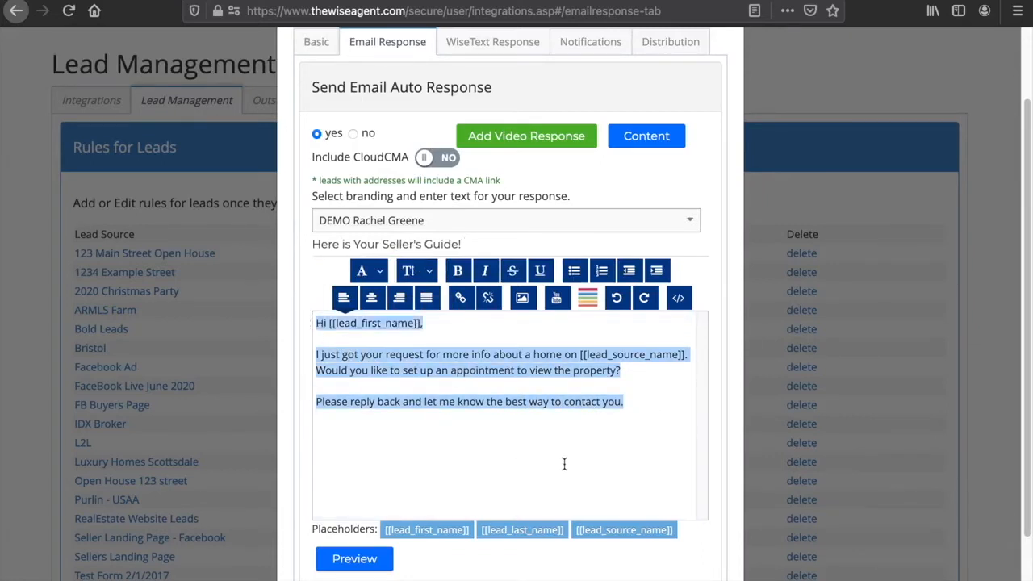
key("BackSpace")
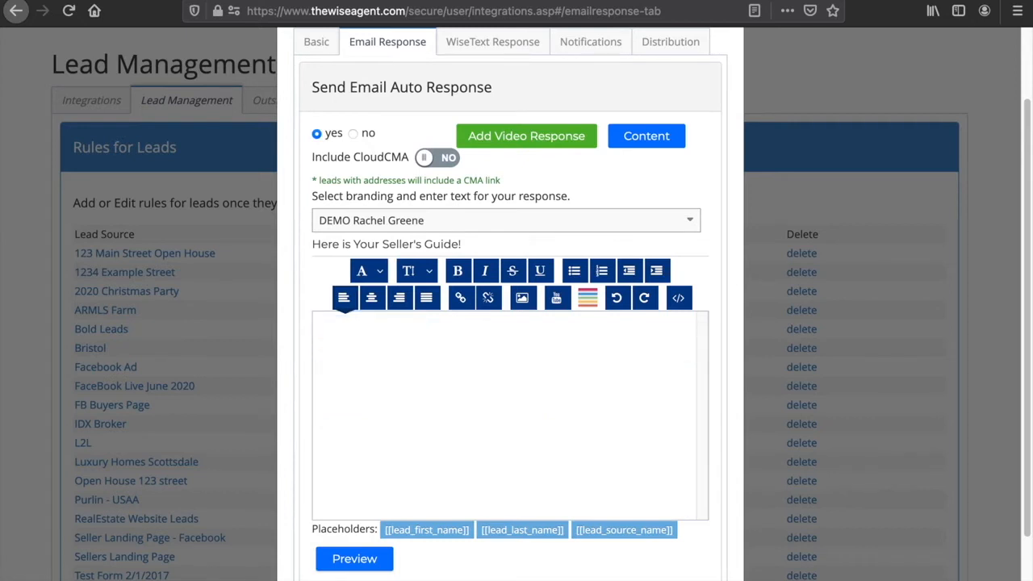
type("Hello")
left_click(421, 530)
left_click(316, 340)
key("BackSpace")
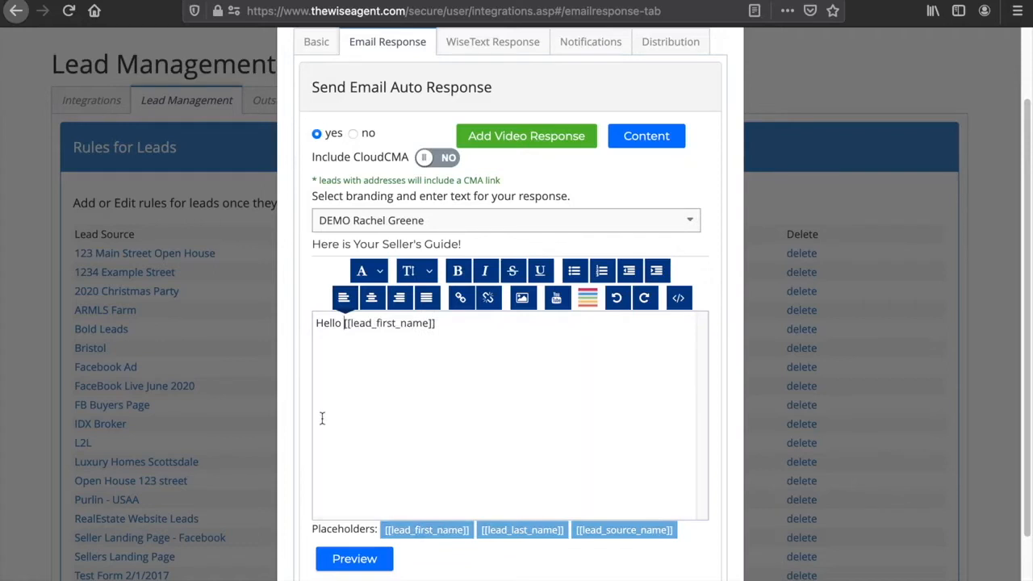
left_click(486, 328)
type(",")
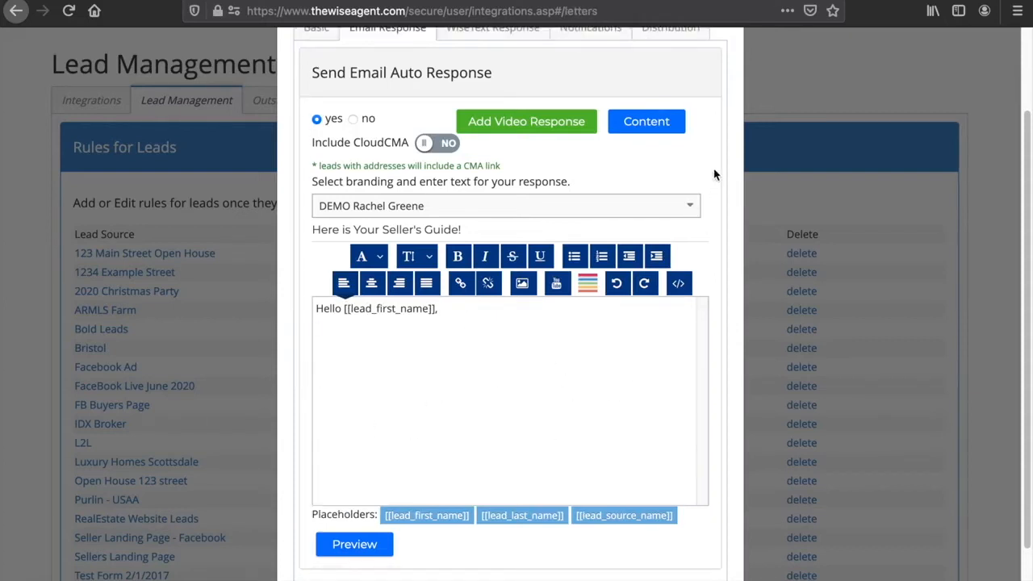
- Insert the Top 5 Mistakes Sellers Make infographic from the Infographics email templates into the email body
left_click(647, 125)
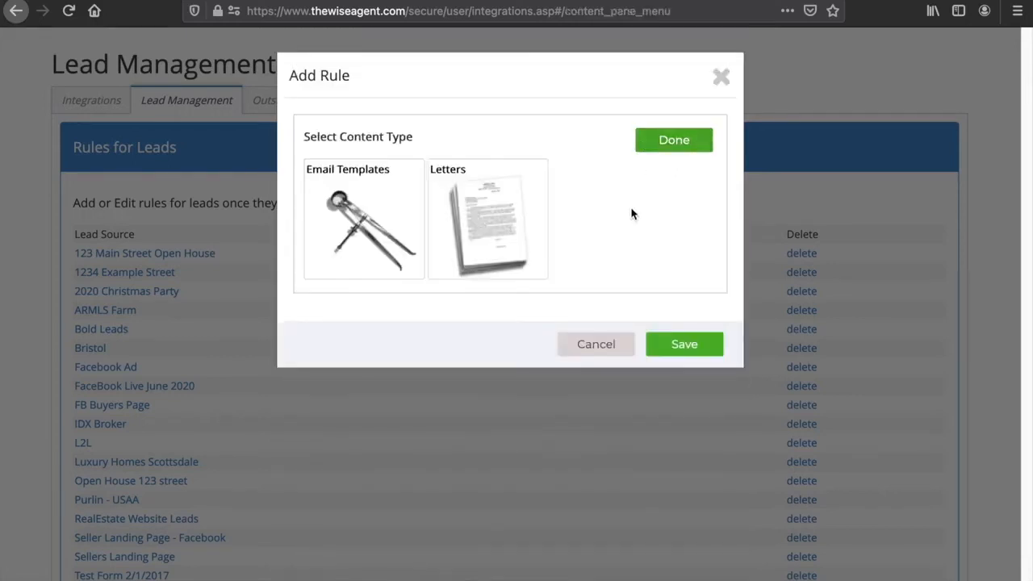
left_click(360, 226)
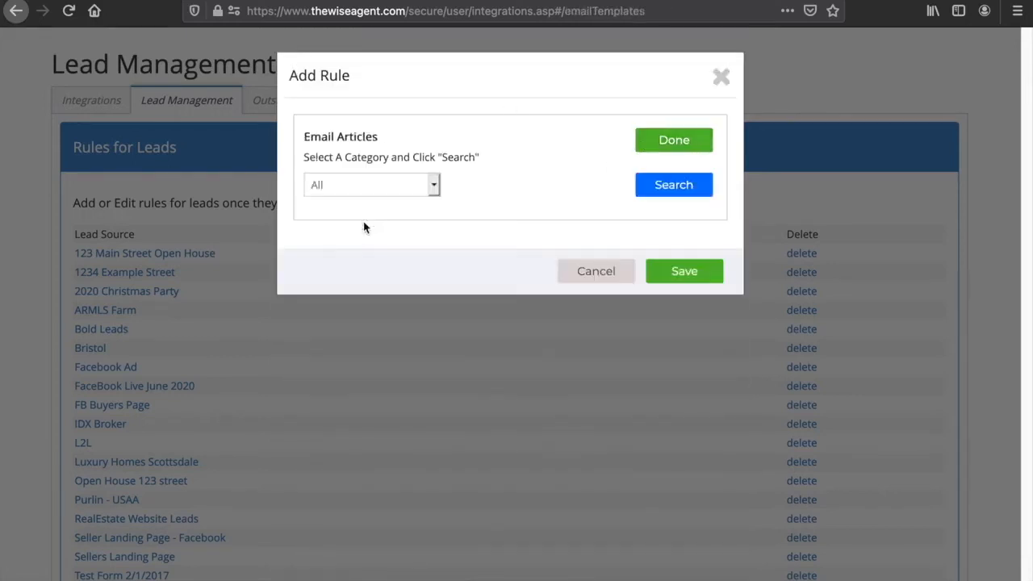
left_click(432, 185)
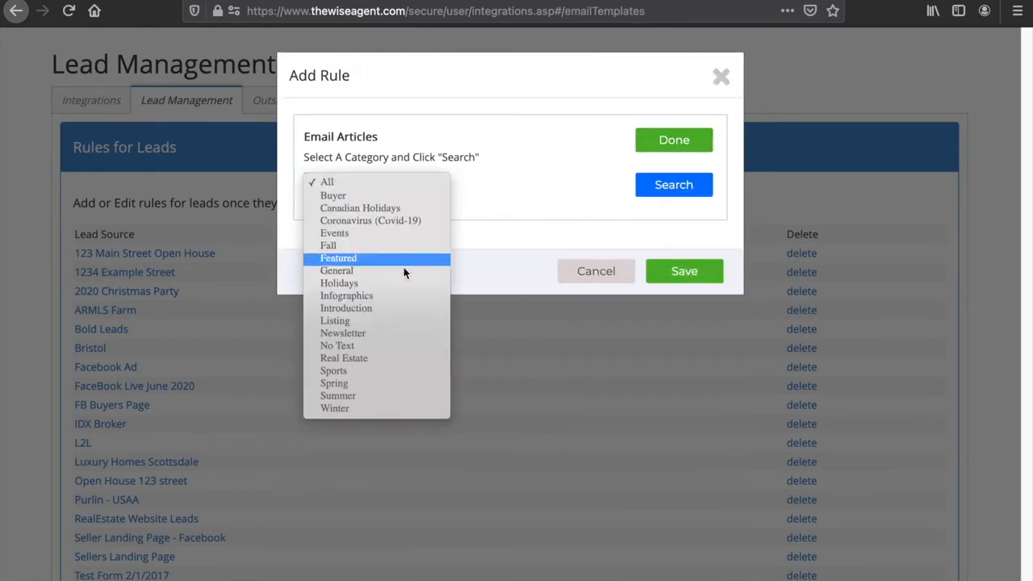
left_click(396, 297)
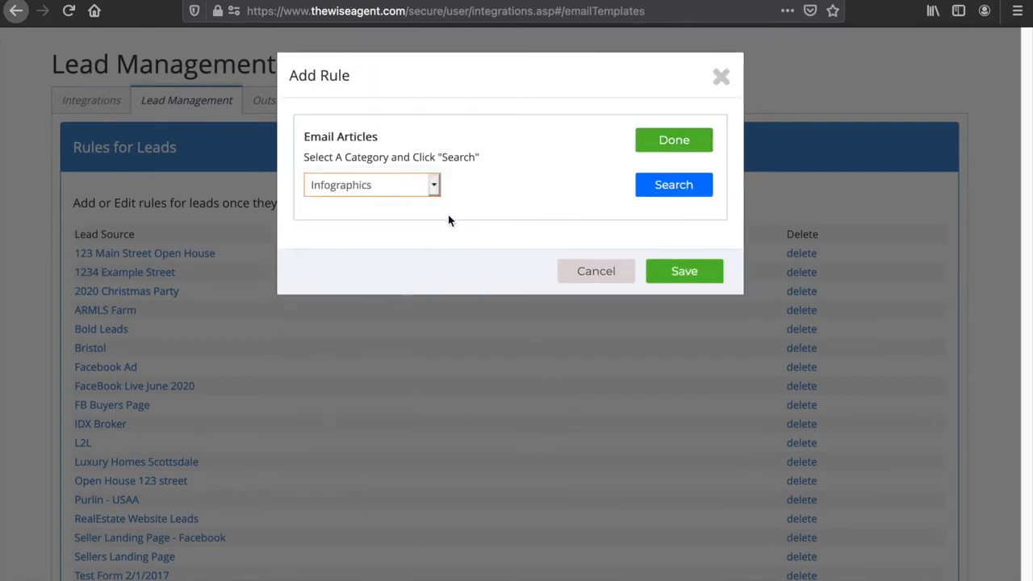
left_click(690, 195)
scroll(629, 463, "down", 3)
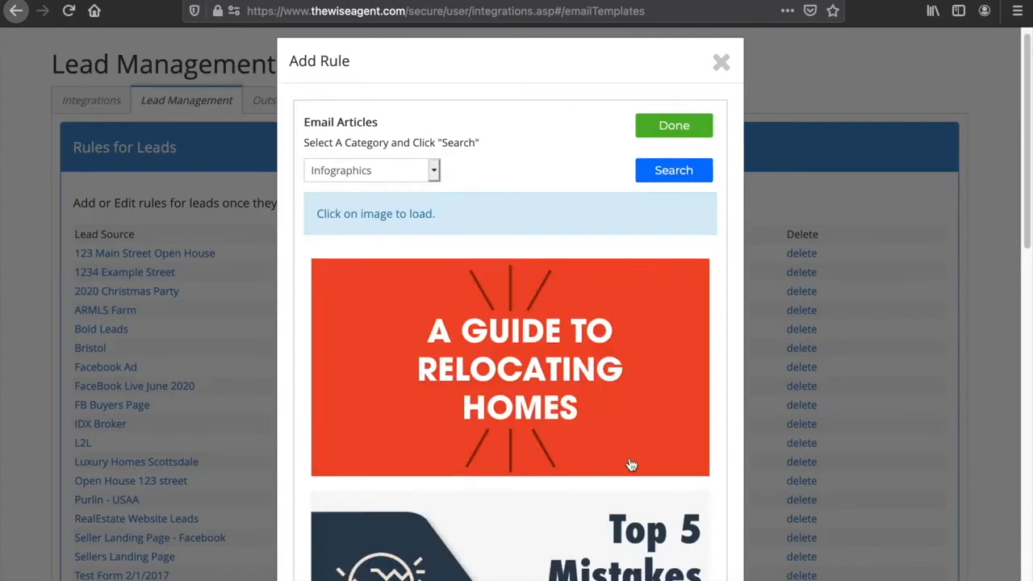
scroll(631, 463, "down", 5)
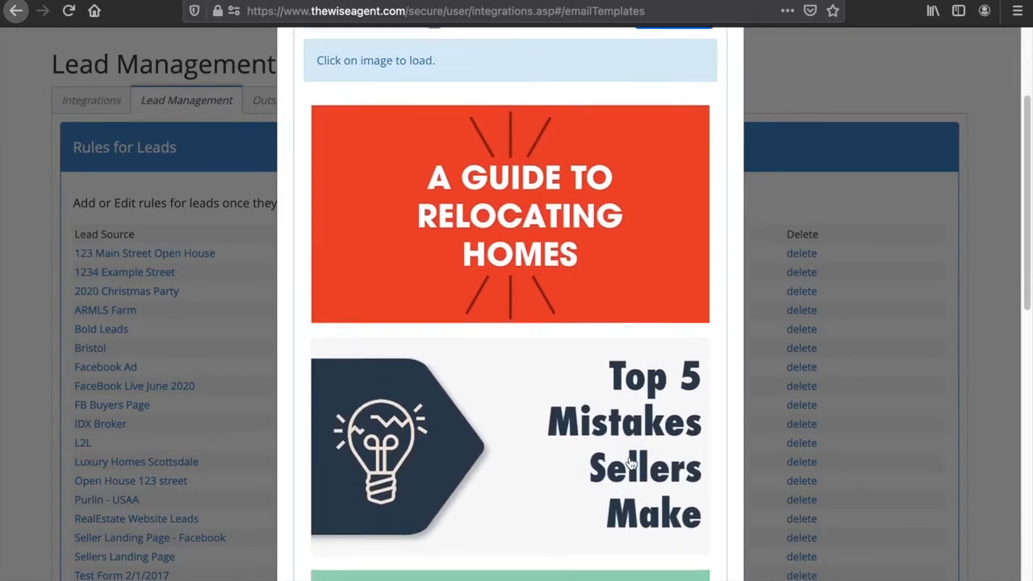
scroll(631, 462, "down", 1)
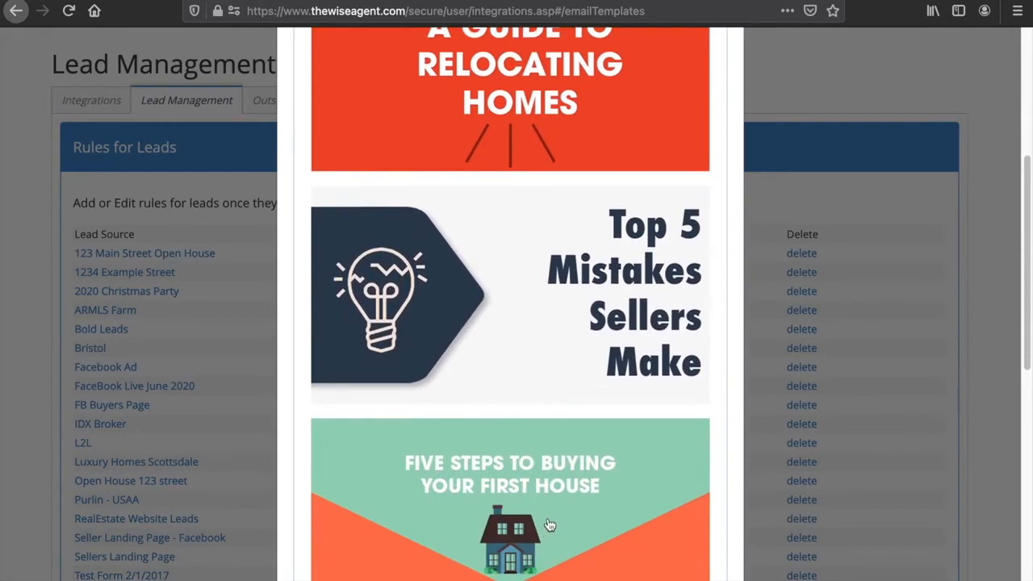
scroll(551, 522, "down", 2)
scroll(553, 516, "down", 1)
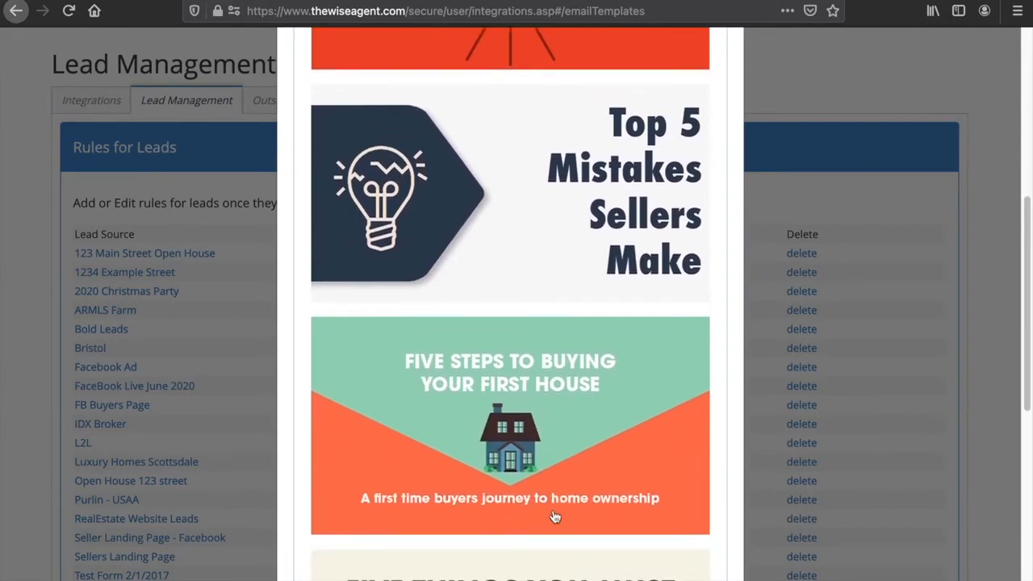
left_click(633, 219)
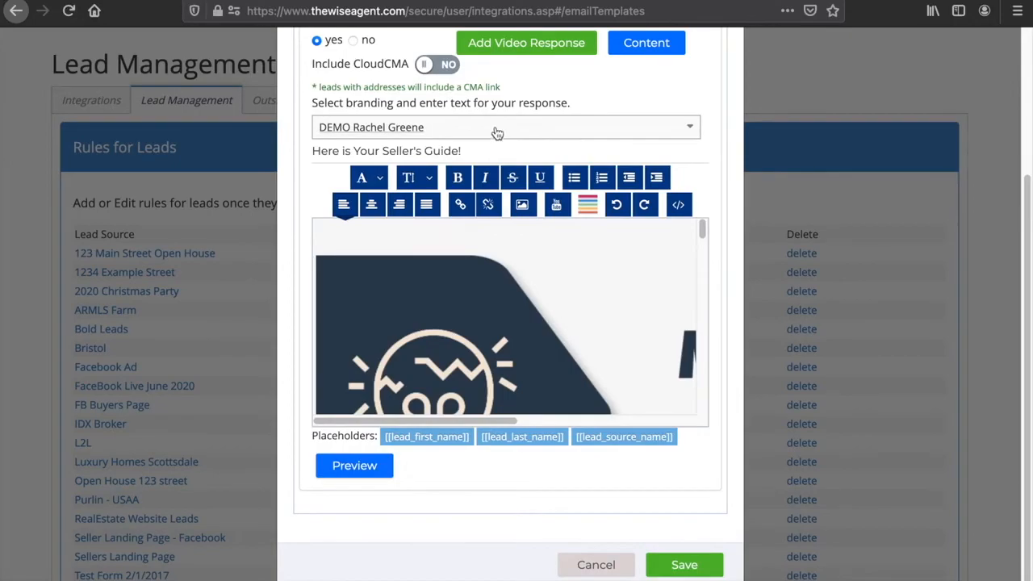
- Preview the email auto response
left_click(353, 465)
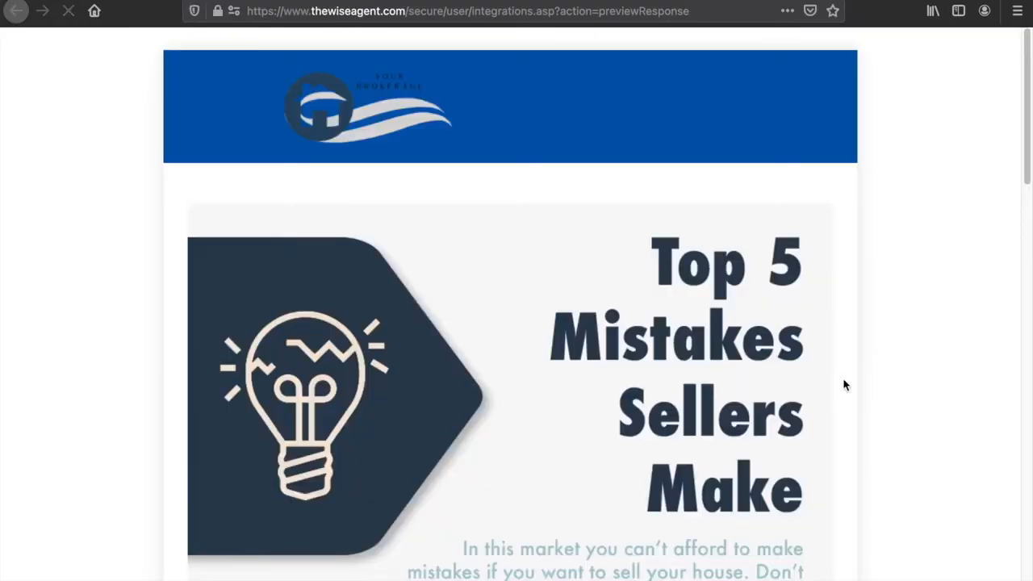
scroll(593, 476, "down", 2)
scroll(915, 453, "down", 20)
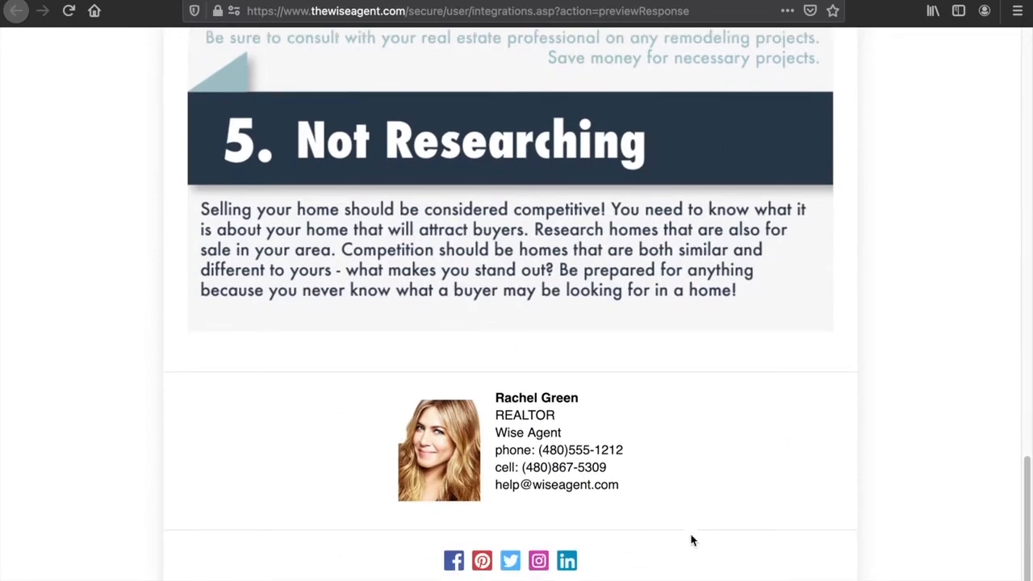
key("super+w")
- Review the end of the email auto response preview and return to the email body
scroll(678, 390, "down", 2)
left_click_drag(702, 329, 700, 523)
left_click(372, 473)
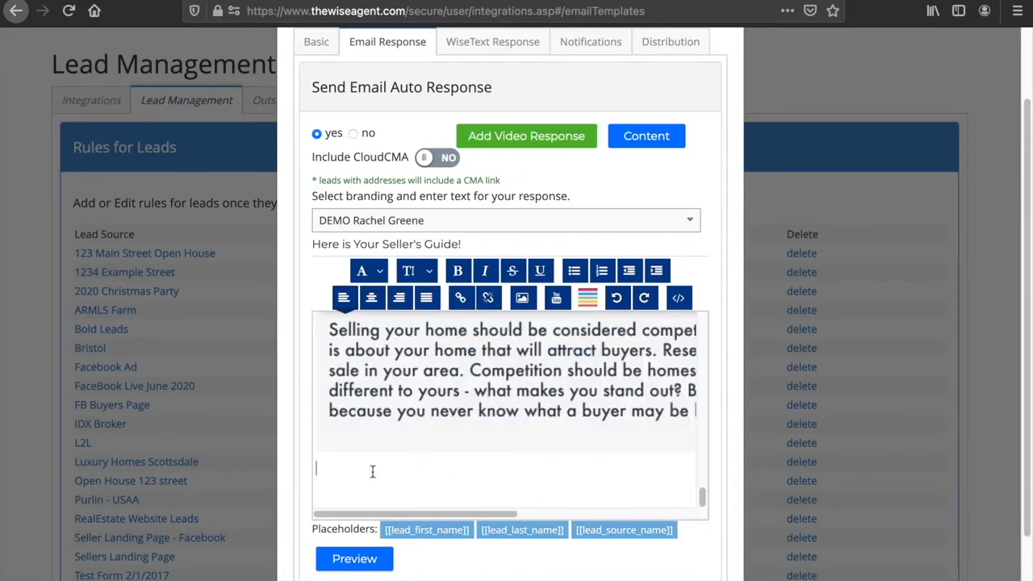
left_click(372, 488)
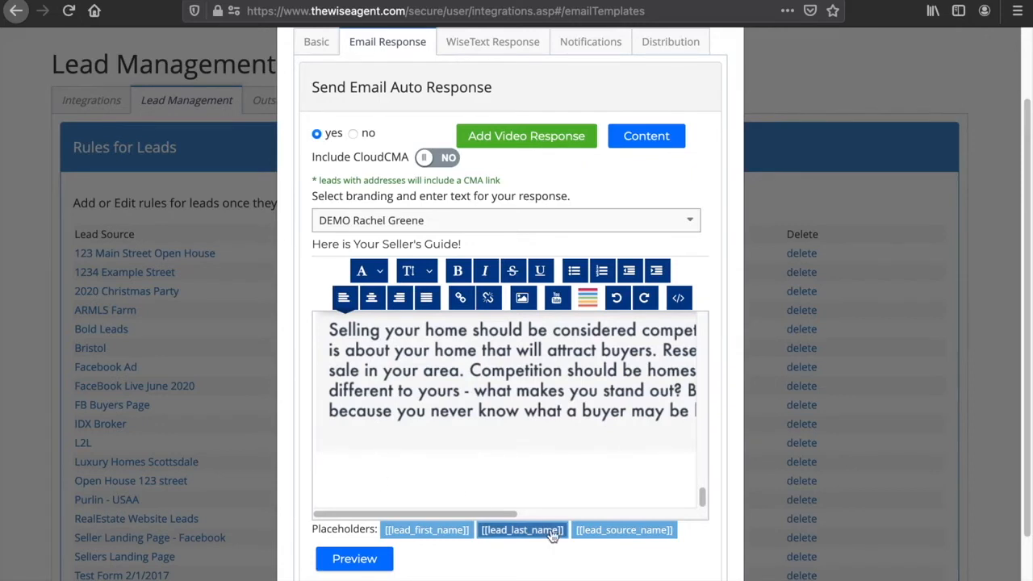
scroll(549, 535, "down", 3)
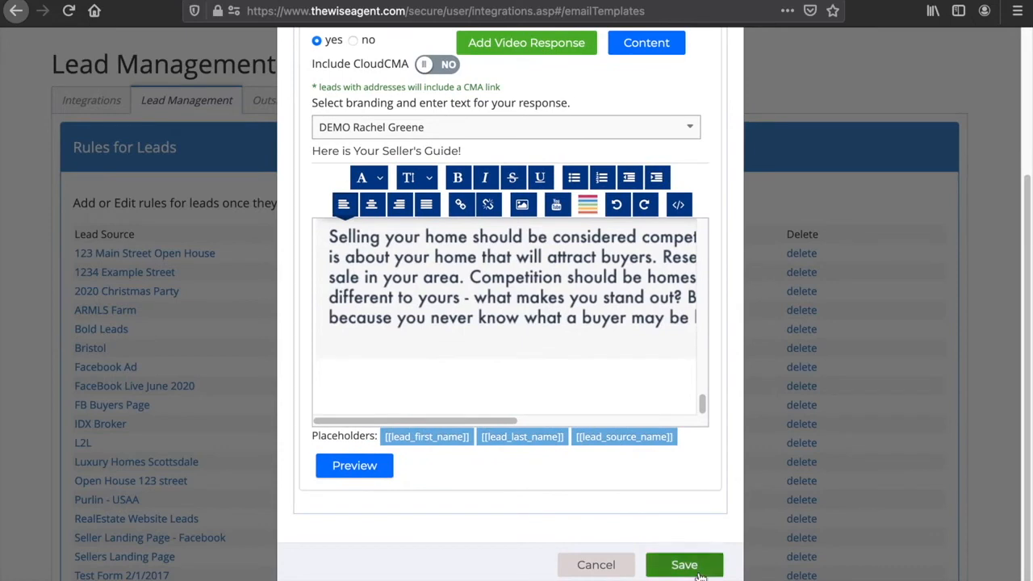
scroll(704, 482, "up", 3)
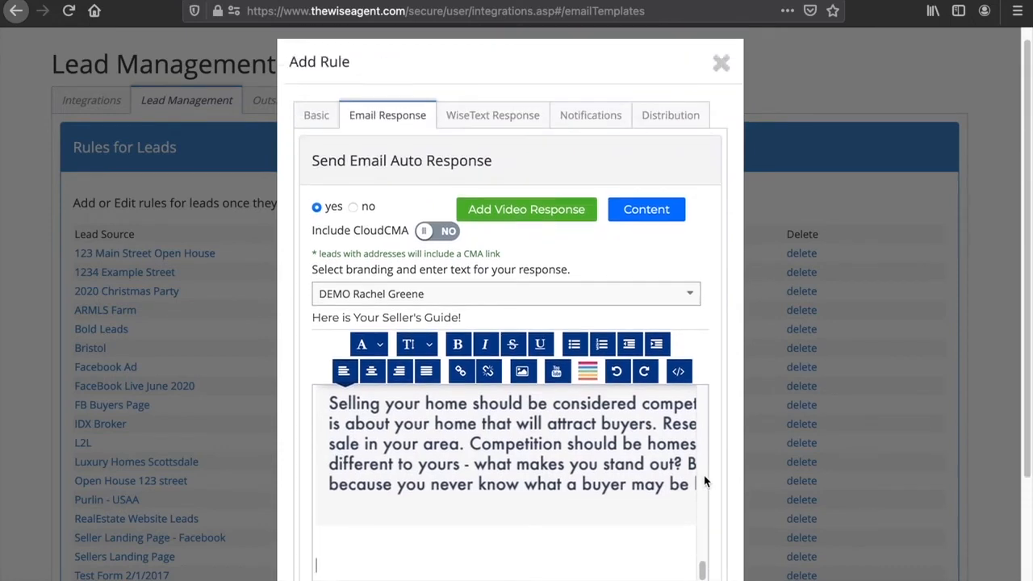
- Add the support address and the agent's text-message address as notification recipients, and save the lead rule
left_click(490, 136)
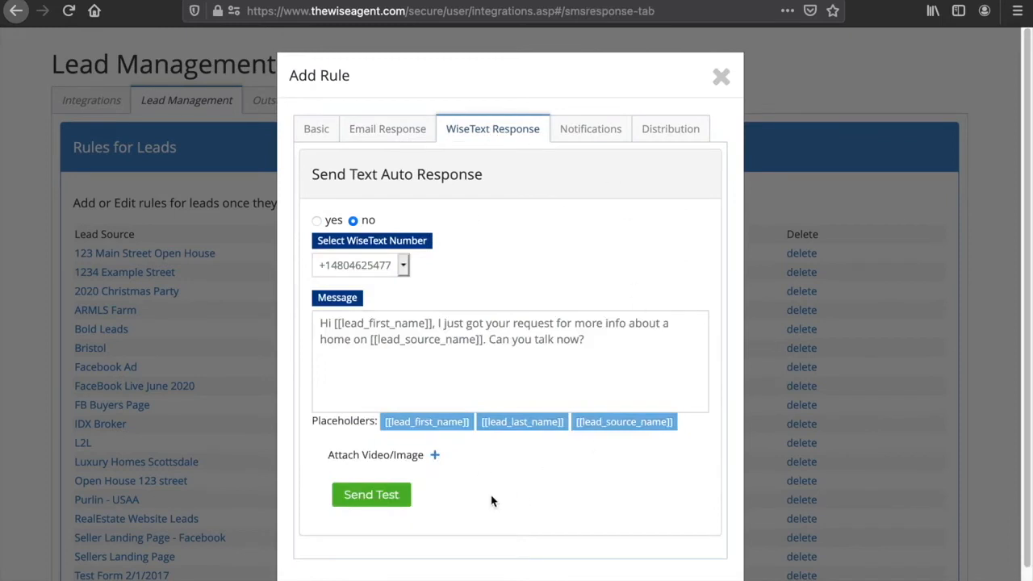
left_click(595, 128)
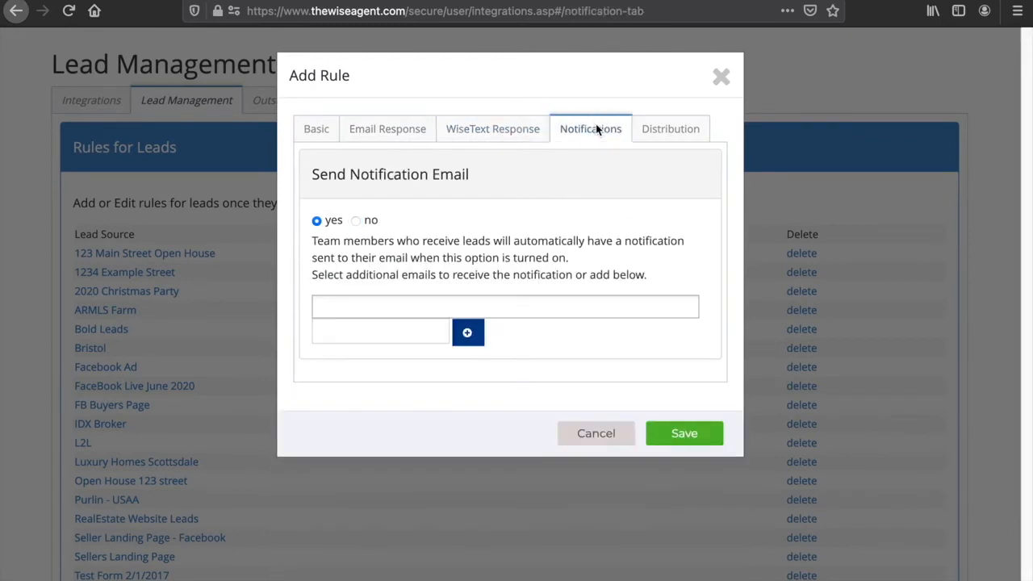
left_click(335, 307)
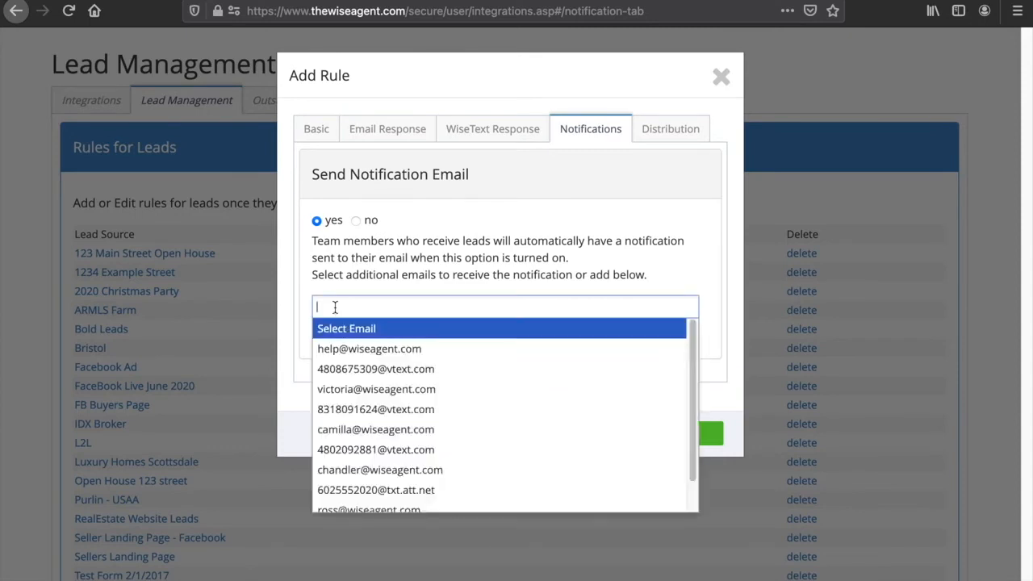
left_click(343, 349)
left_click(477, 306)
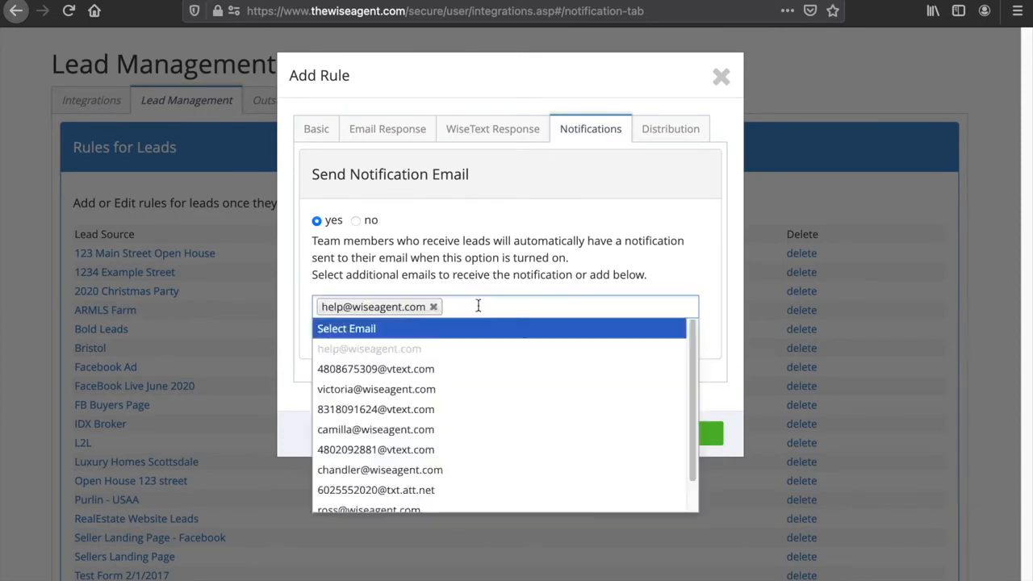
left_click(392, 362)
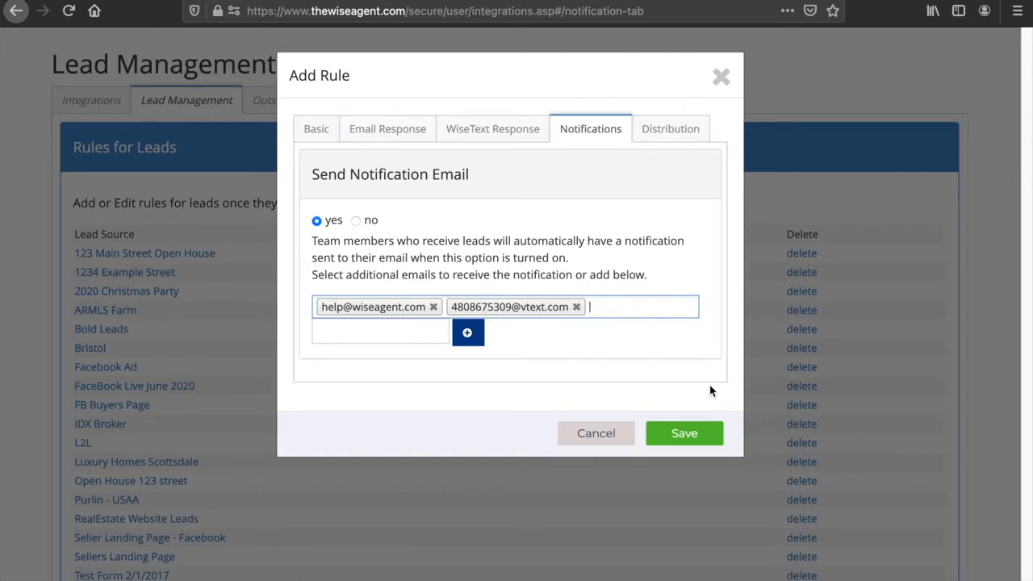
left_click(684, 435)
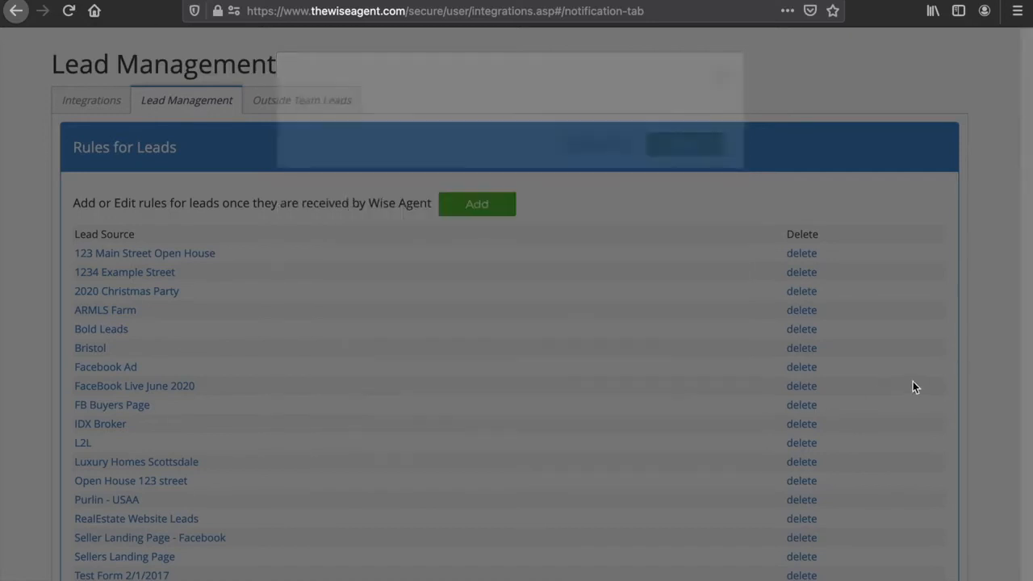
- Open the landing pages list and activate the Top 5 Mistakes Sellers Make page
scroll(913, 388, "up", 3)
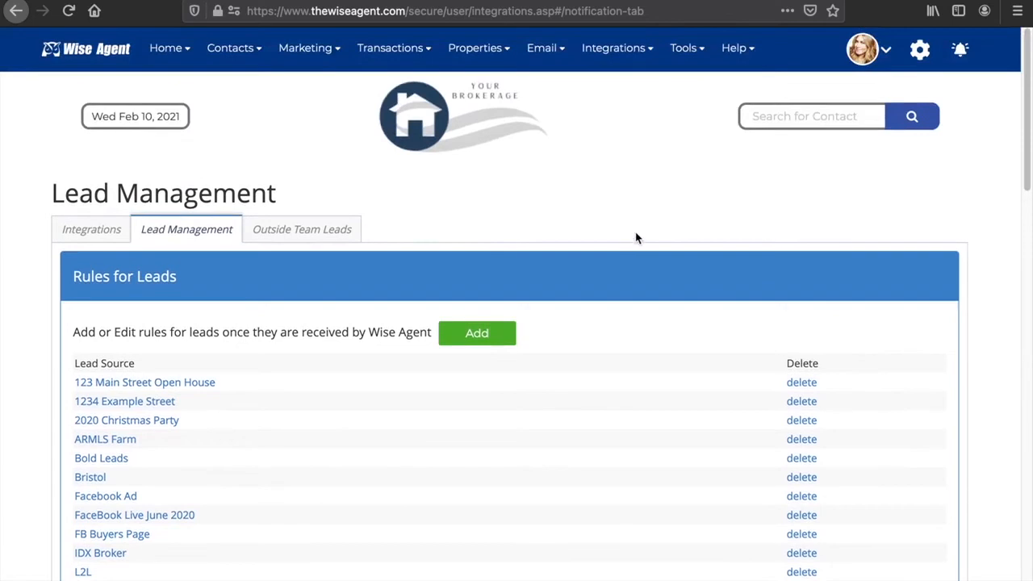
left_click(323, 58)
left_click(322, 106)
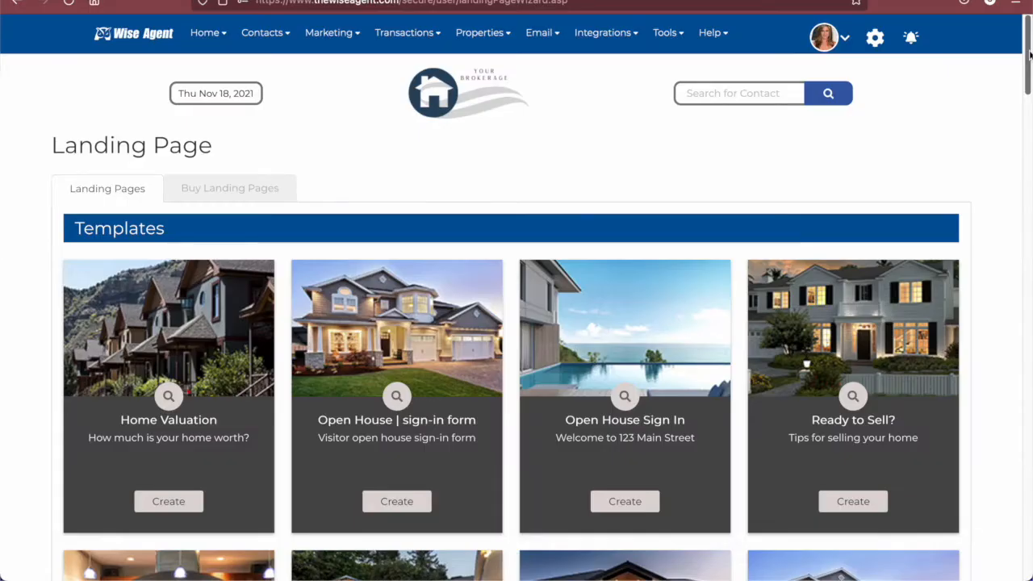
left_click_drag(1030, 54, 1022, 513)
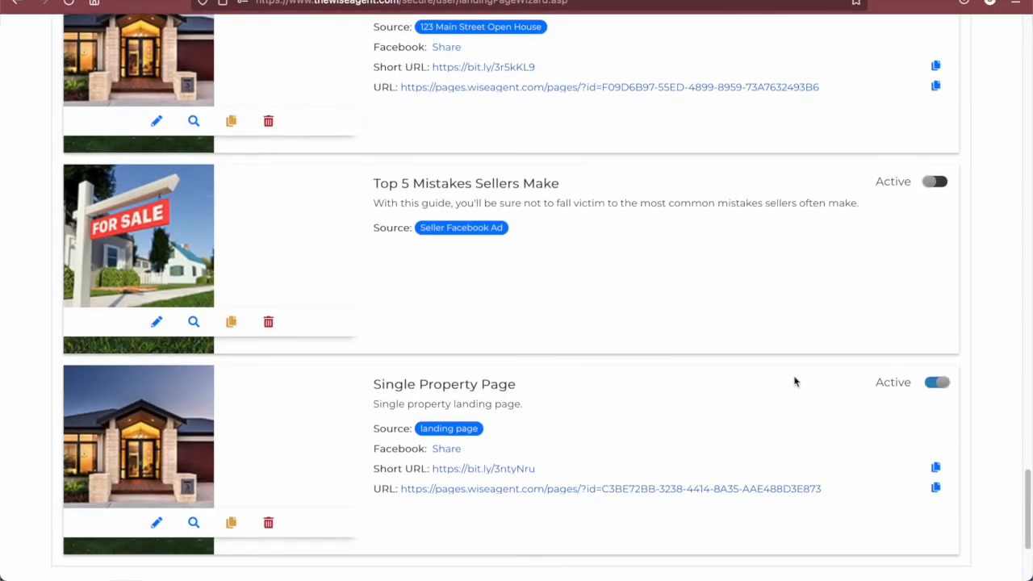
left_click(933, 182)
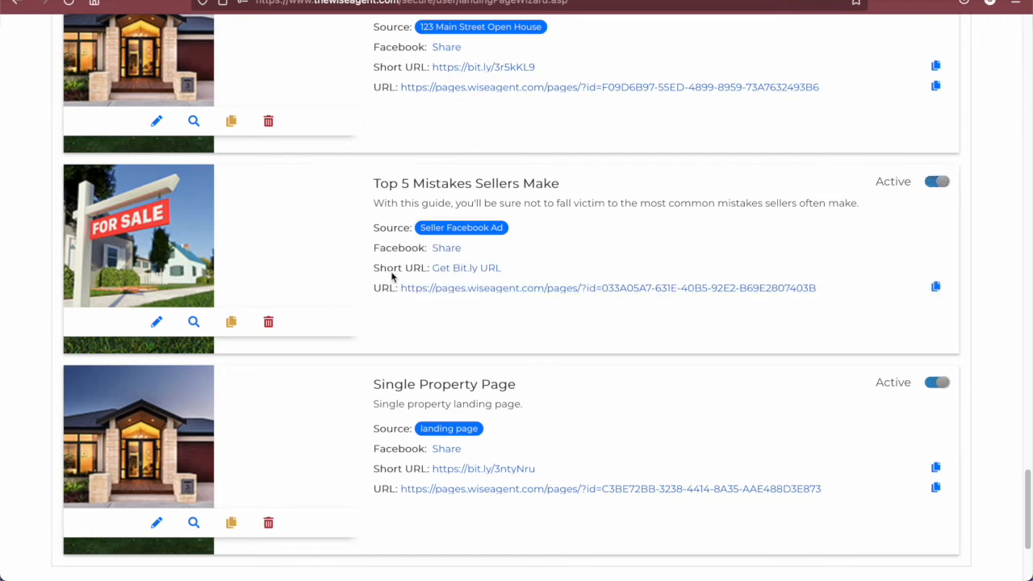
- Preview the Top 5 Mistakes Sellers Make page and open its short URL, closing each tab
left_click(194, 322)
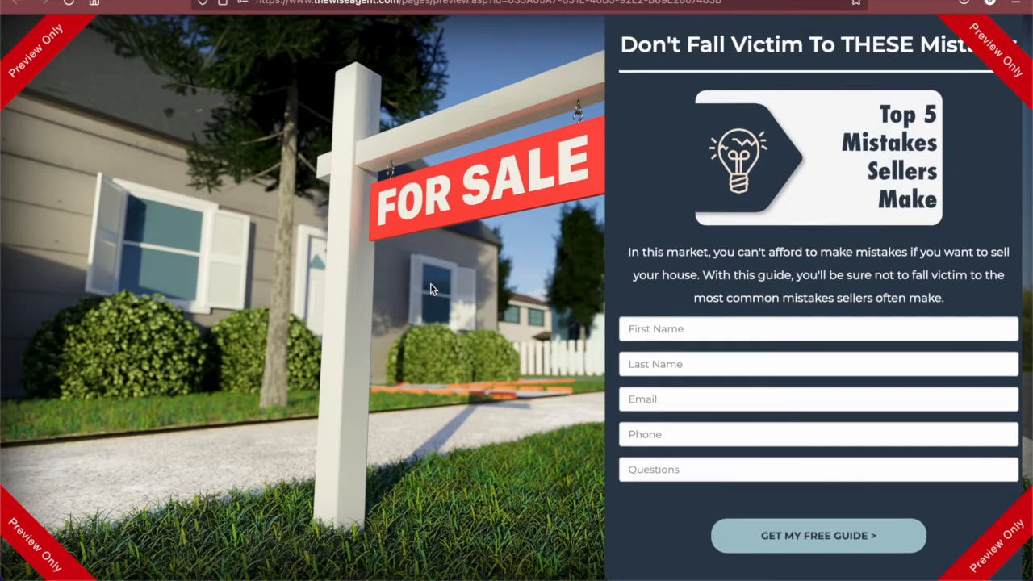
key("super+w")
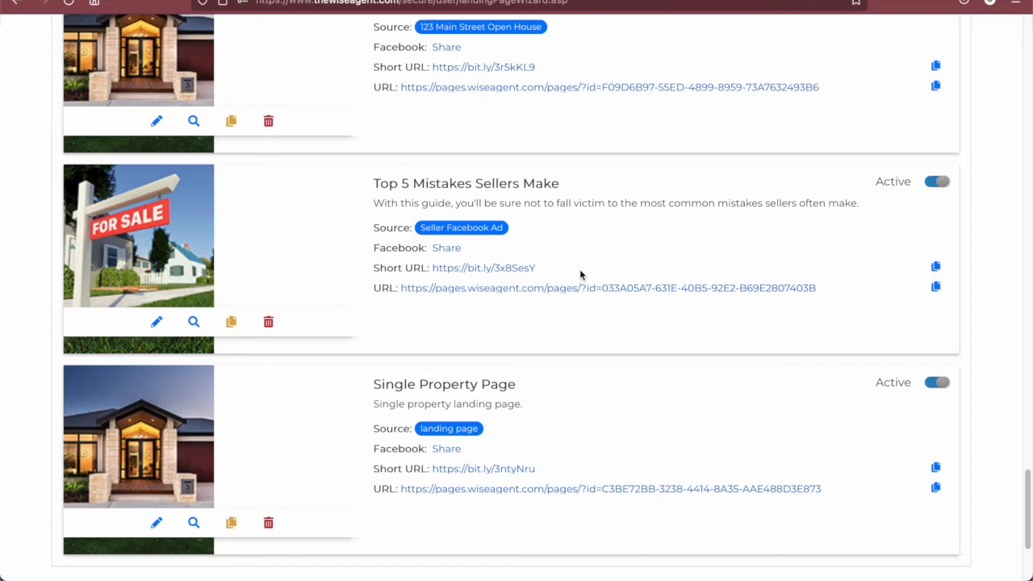
left_click(466, 269)
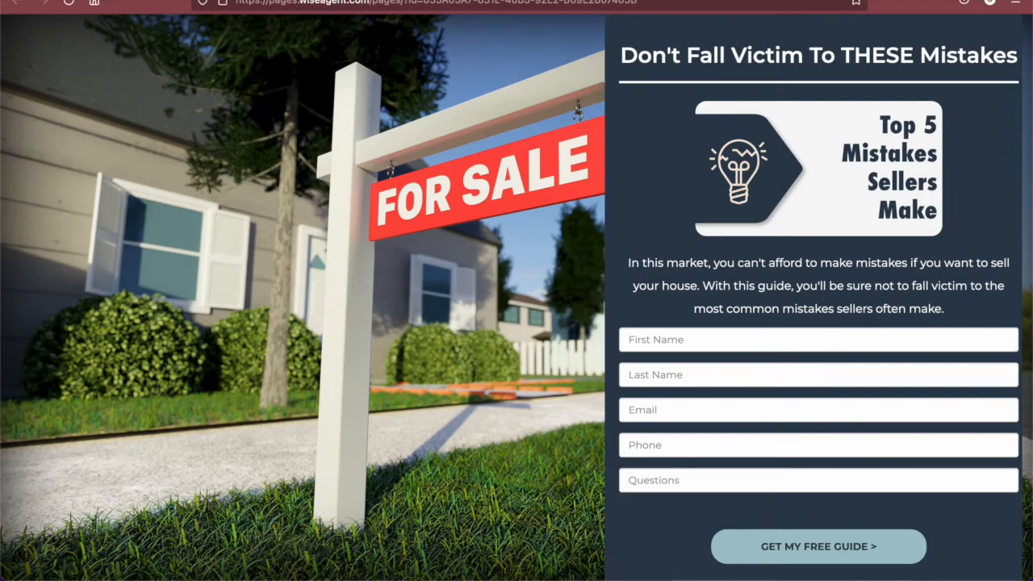
key("super+w")
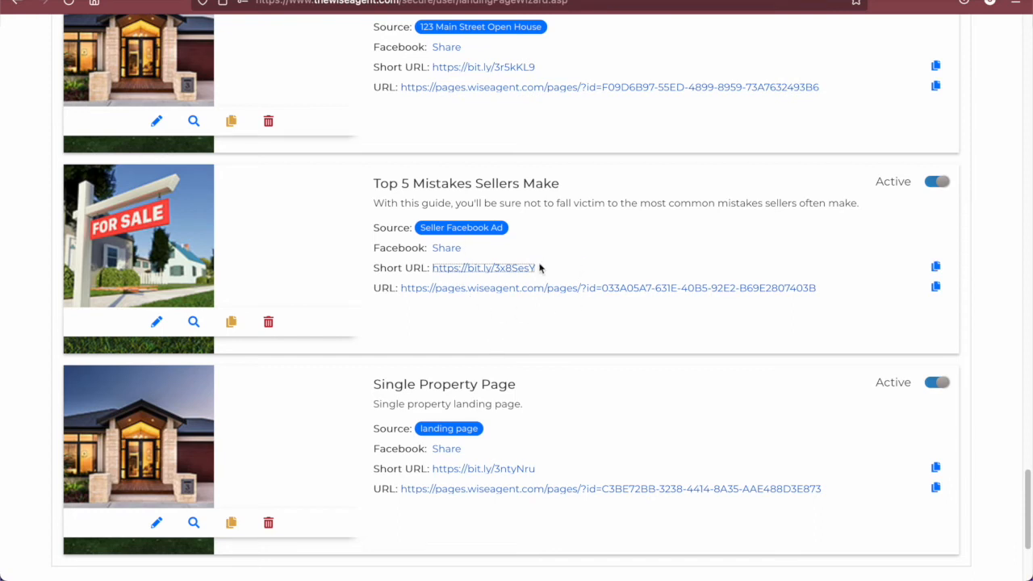
- Share the landing page to Facebook and log in to the Facebook account
left_click(448, 252)
left_click(493, 166)
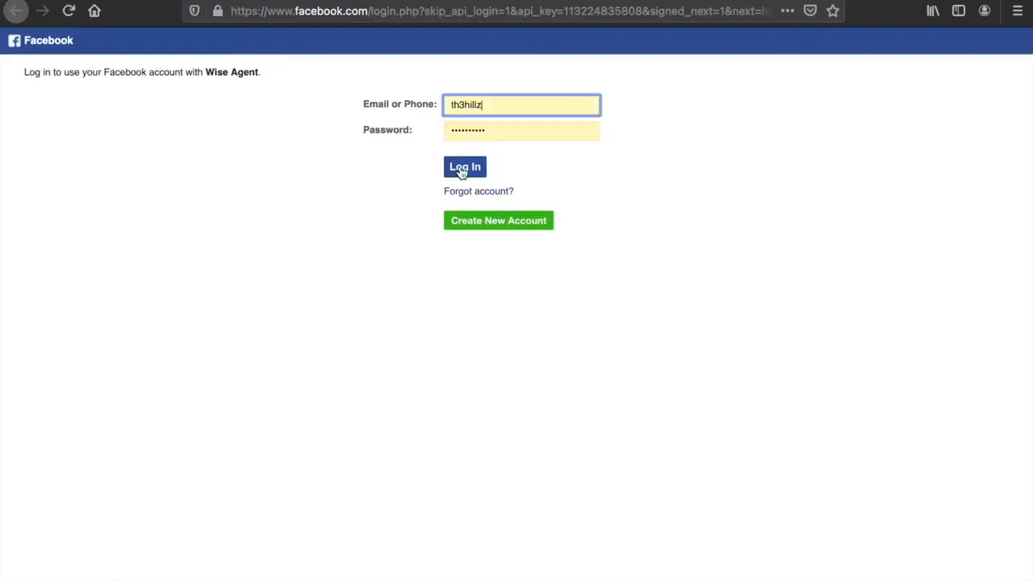
left_click(461, 170)
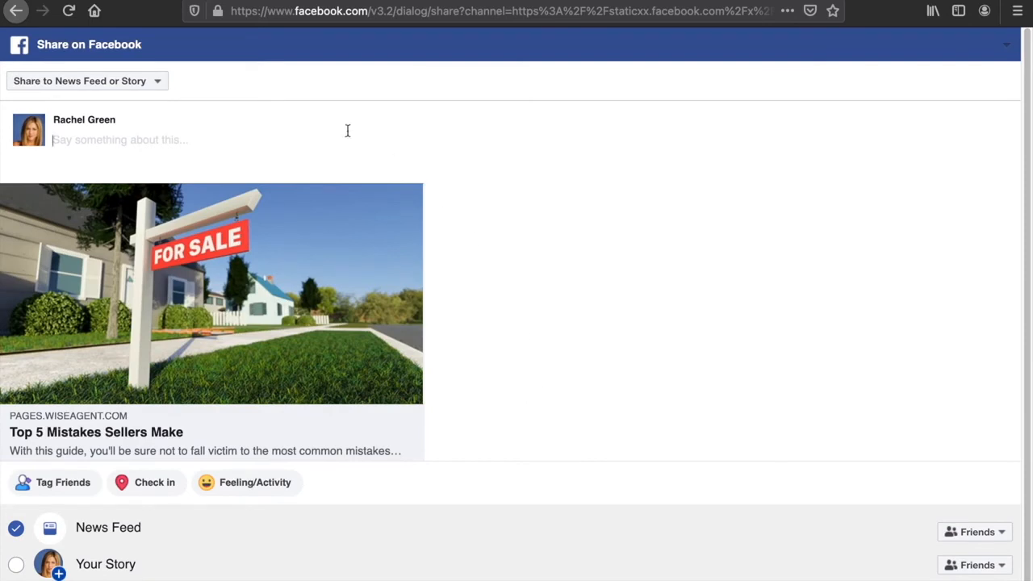
- Post the page on the agent's managed Facebook page with the message "Get Your Free Guide Today!"
left_click(155, 82)
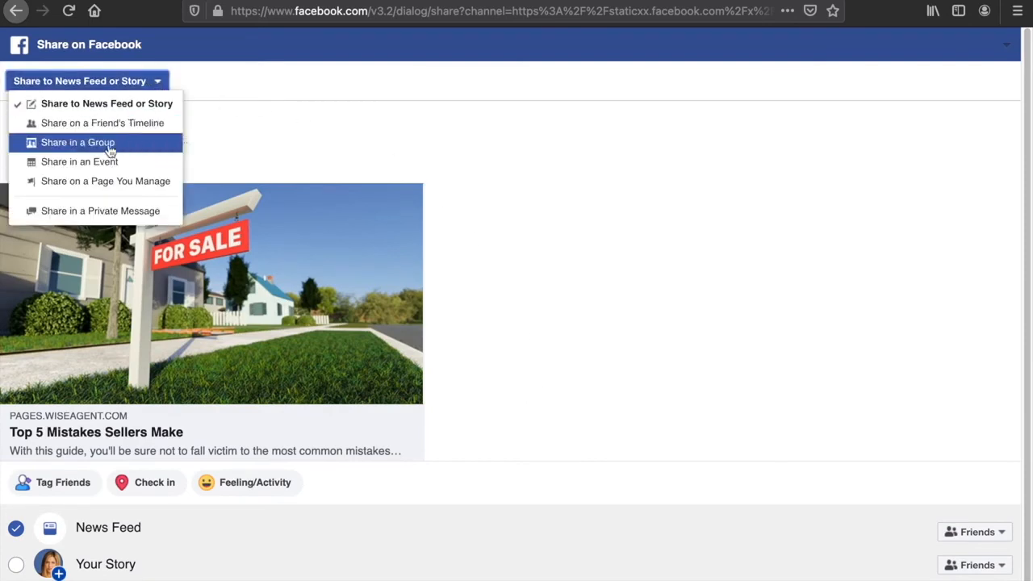
left_click(148, 184)
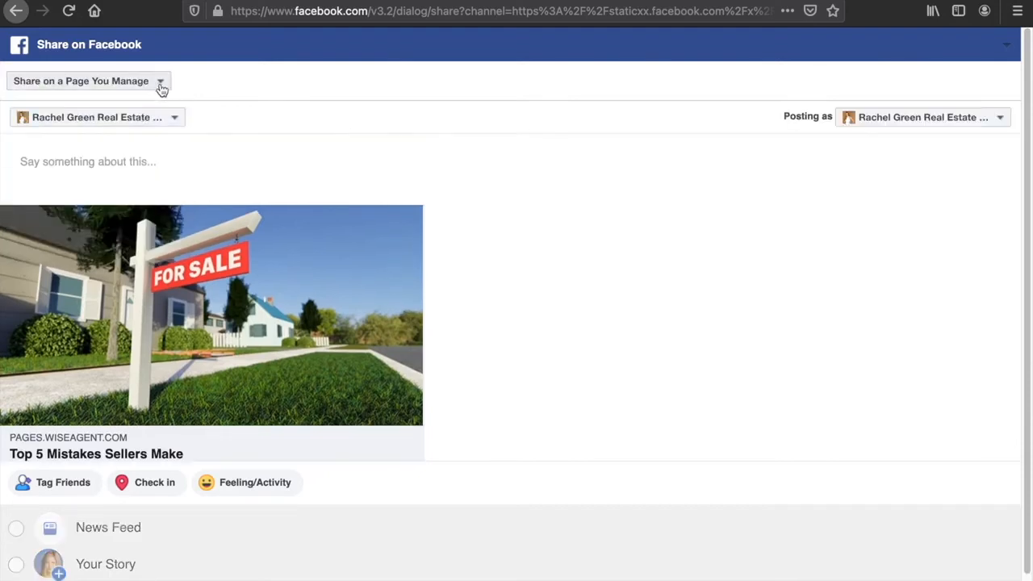
left_click(172, 117)
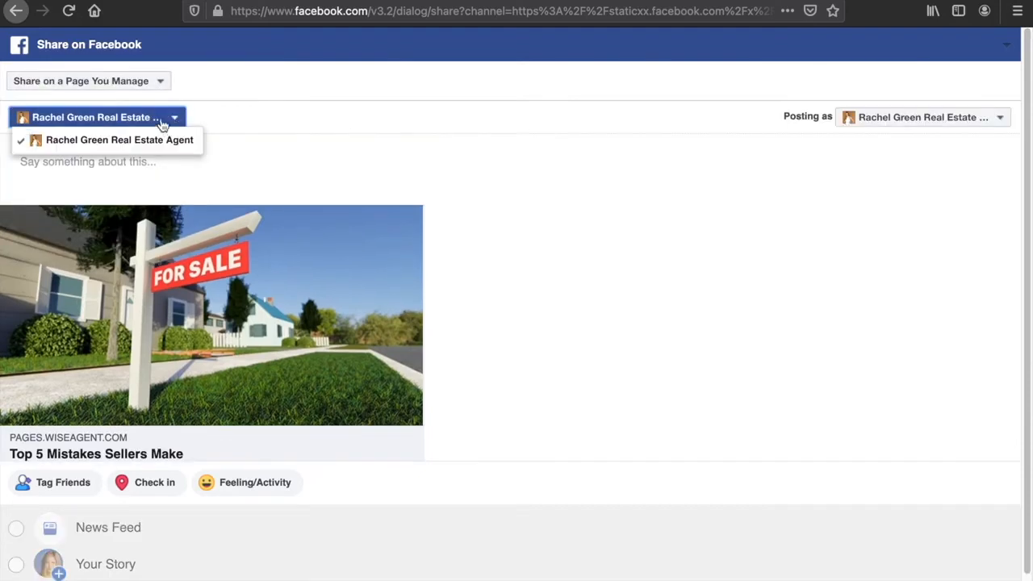
left_click(196, 140)
left_click(396, 154)
scroll(804, 338, "down", 1)
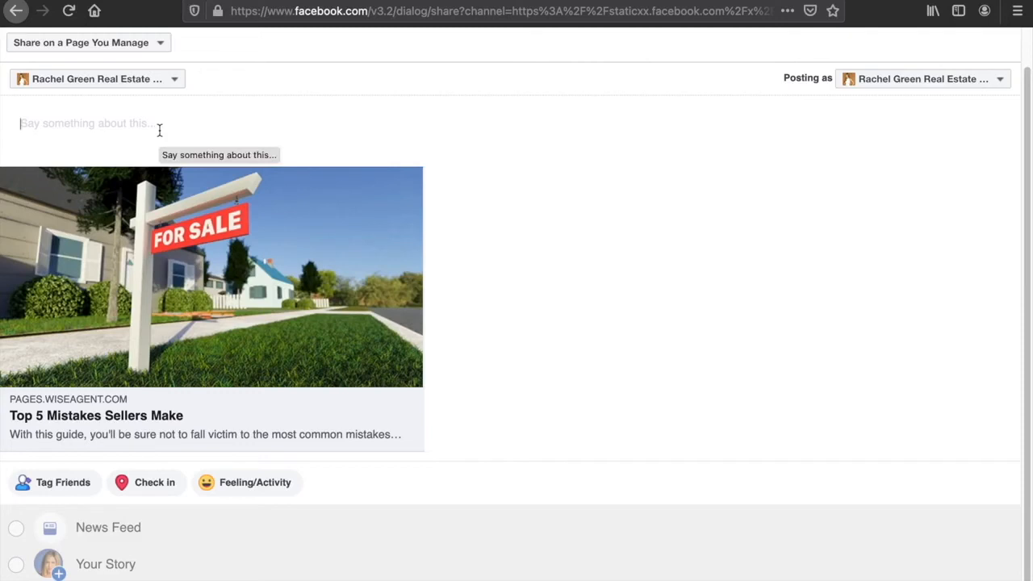
type("Get Your Free Guide Today!")
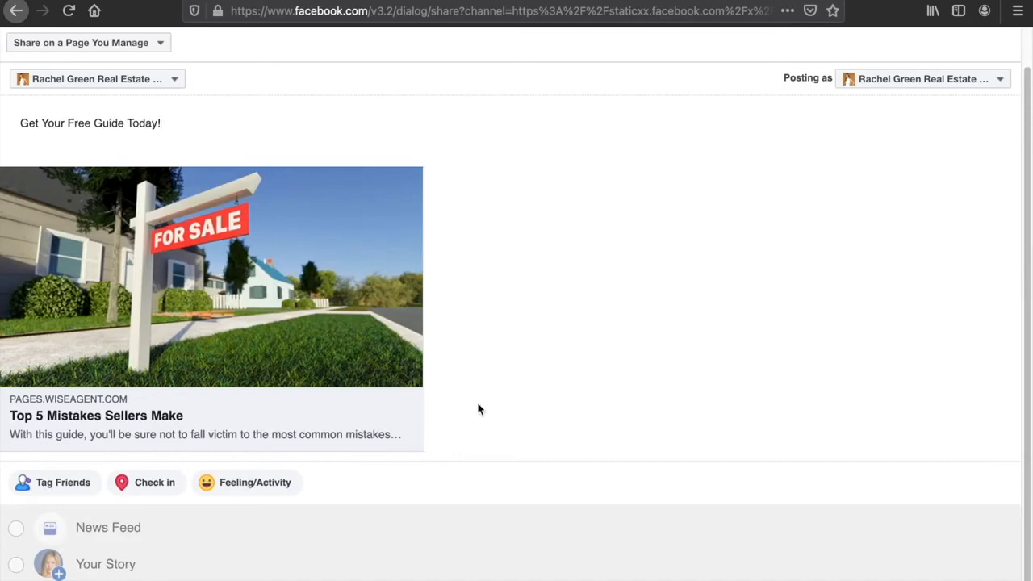
left_click(952, 579)
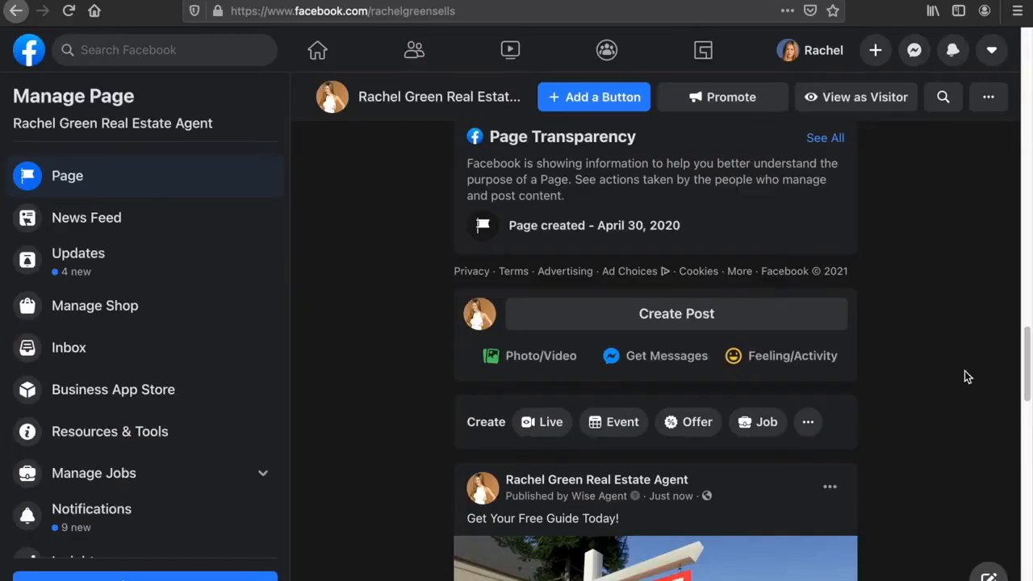
- Open the landing page from the published Facebook post and close its tab
scroll(964, 372, "down", 3)
scroll(965, 374, "down", 3)
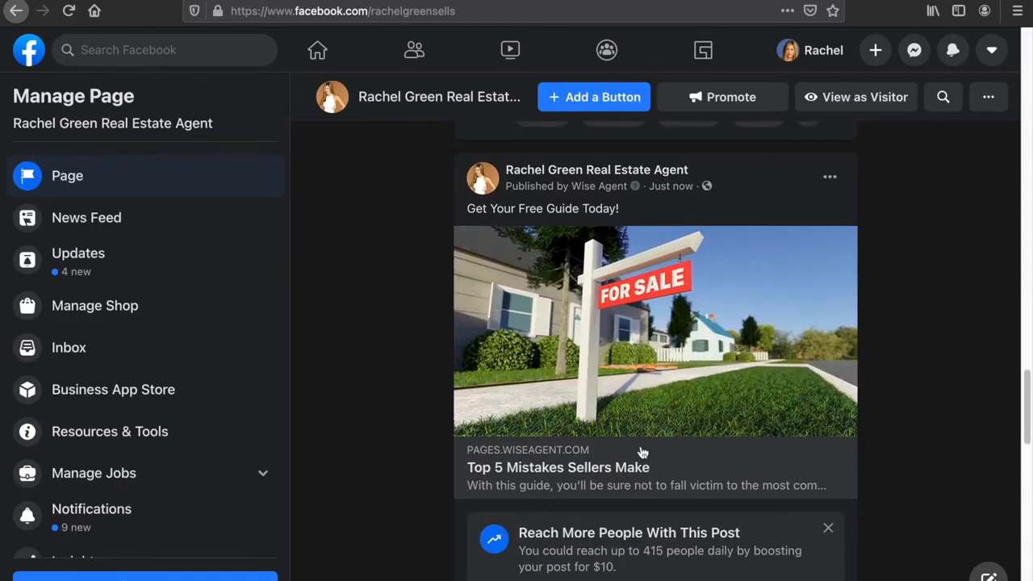
left_click(643, 380)
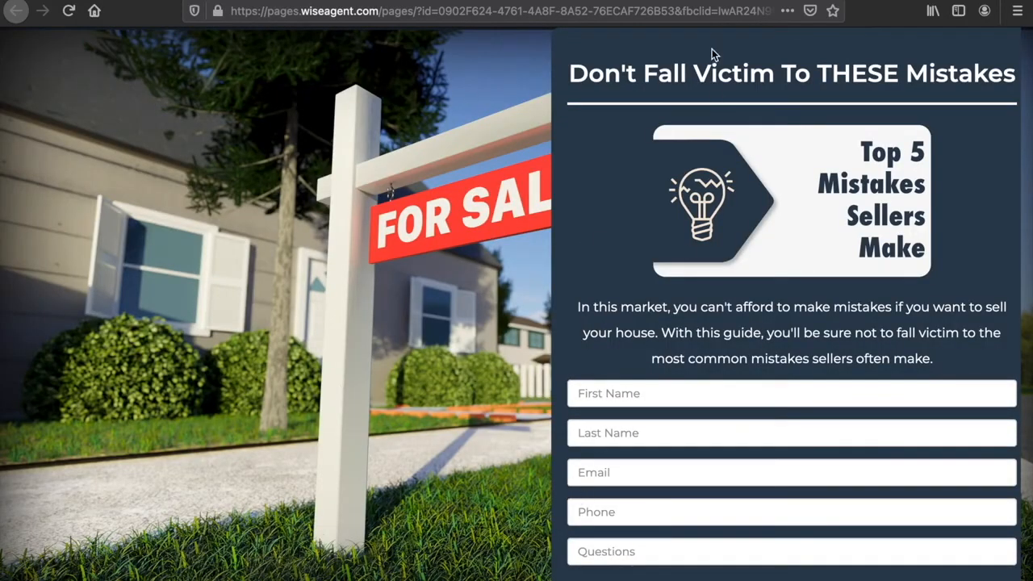
key("super+w")
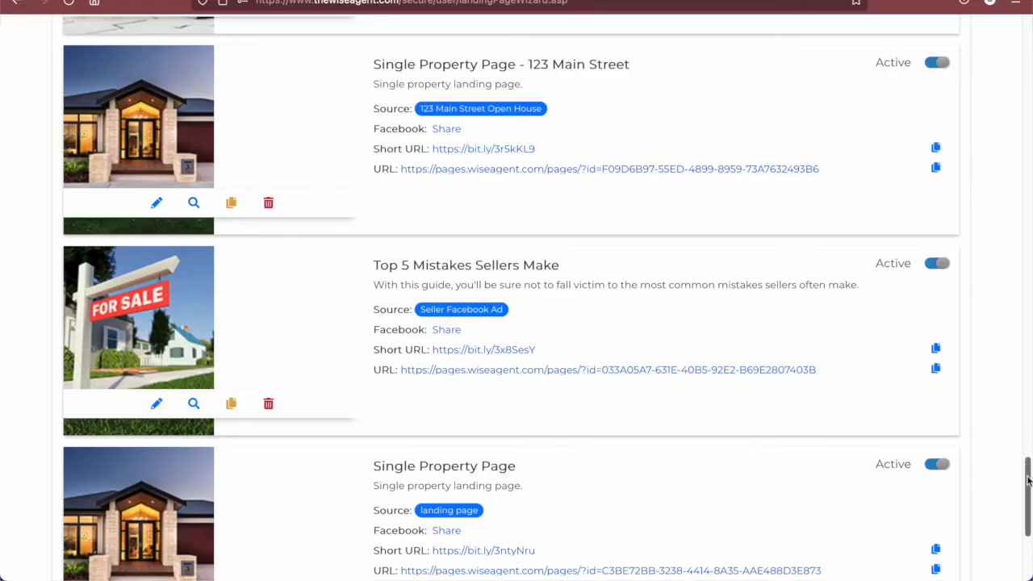
- Start a contact email from the active Top 5 Mistakes Sellers Make landing page
left_click_drag(1028, 481, 1028, 35)
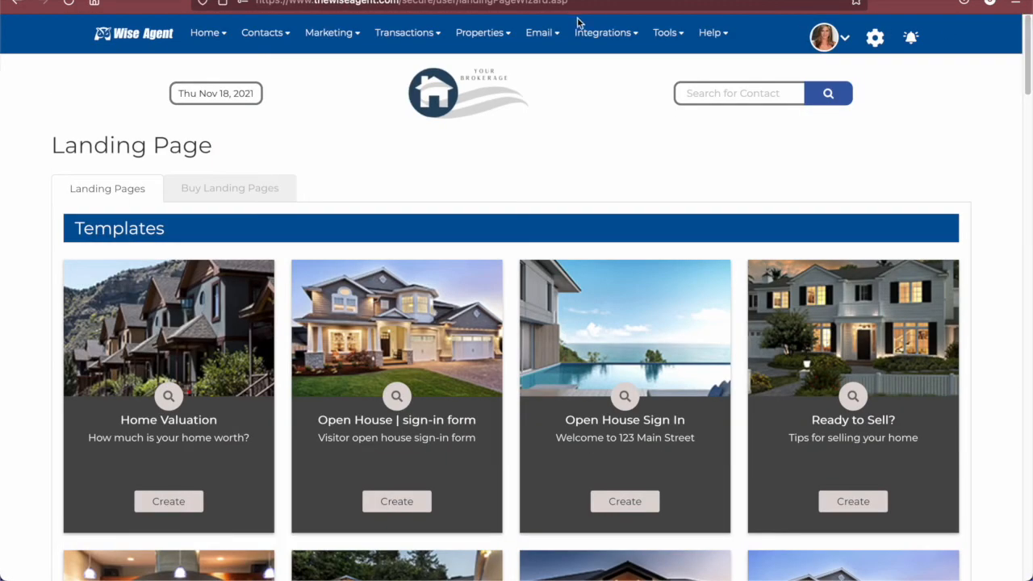
mouse_move(539, 41)
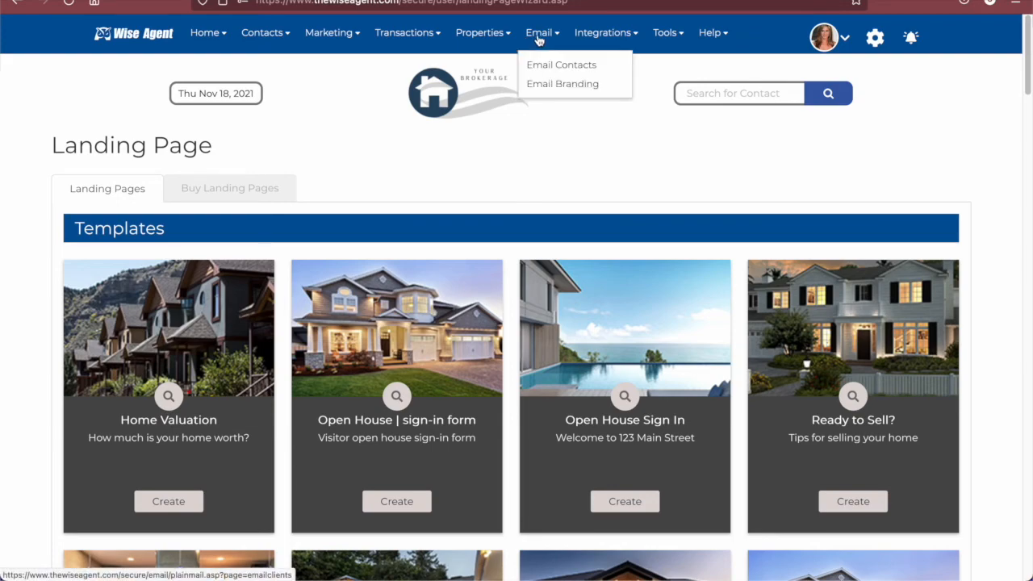
left_click(591, 70)
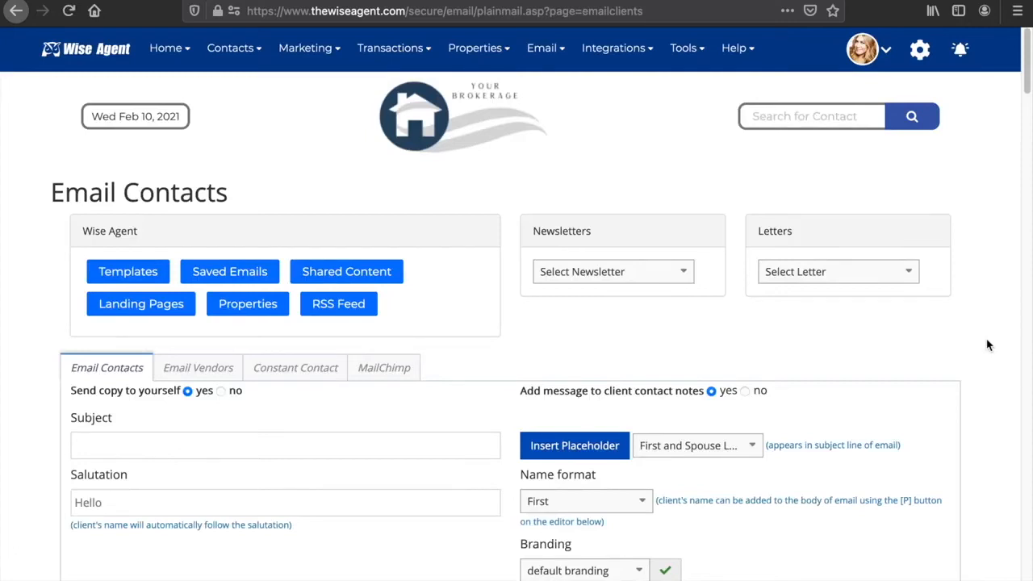
scroll(987, 345, "down", 2)
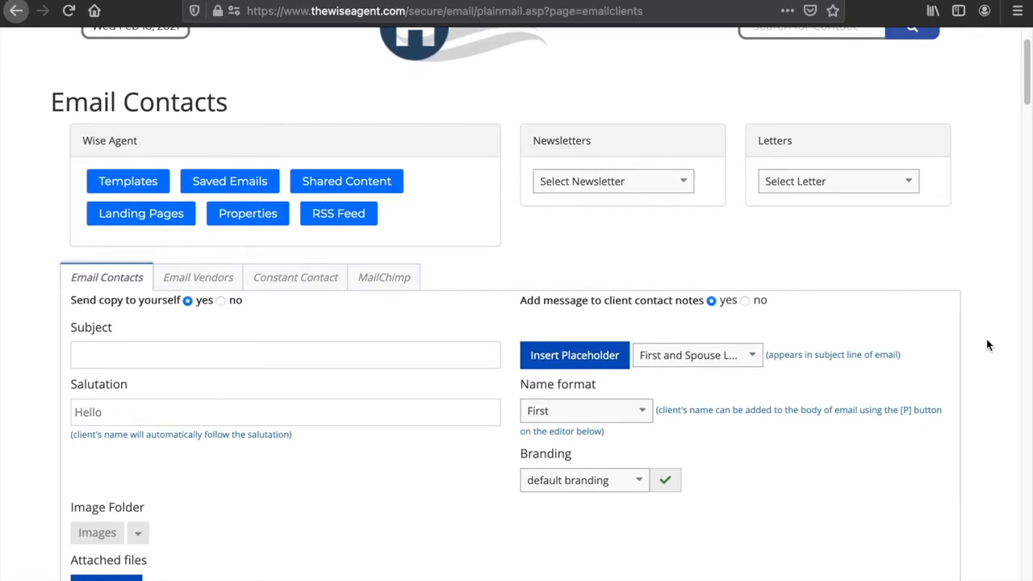
left_click(125, 223)
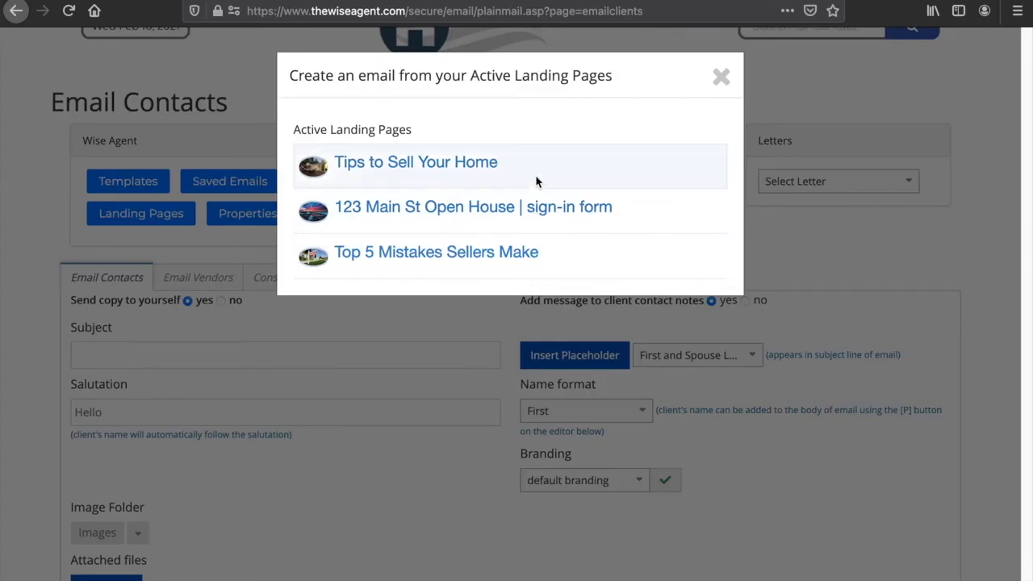
left_click(419, 255)
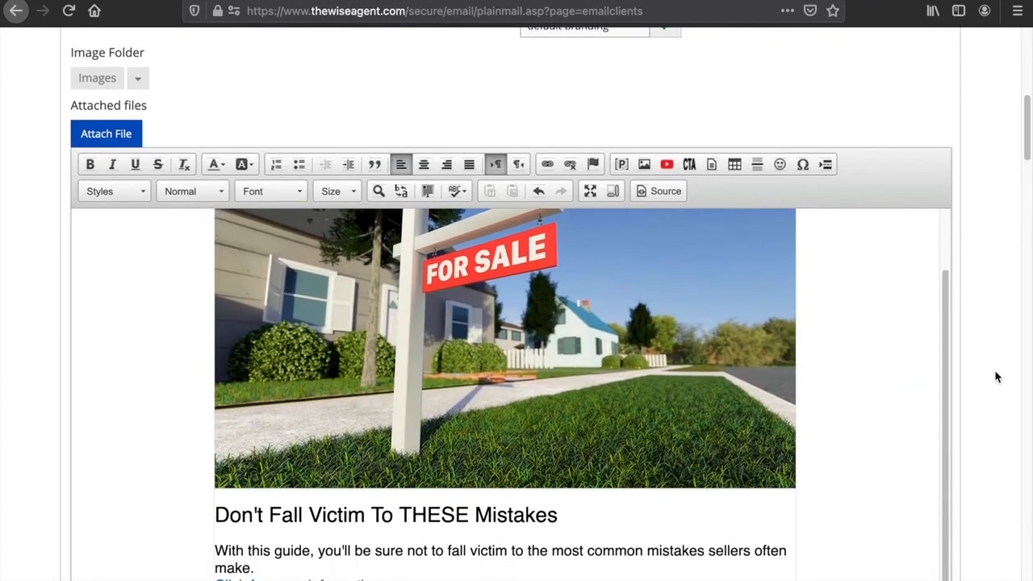
scroll(704, 367, "down", 2)
scroll(745, 369, "up", 2)
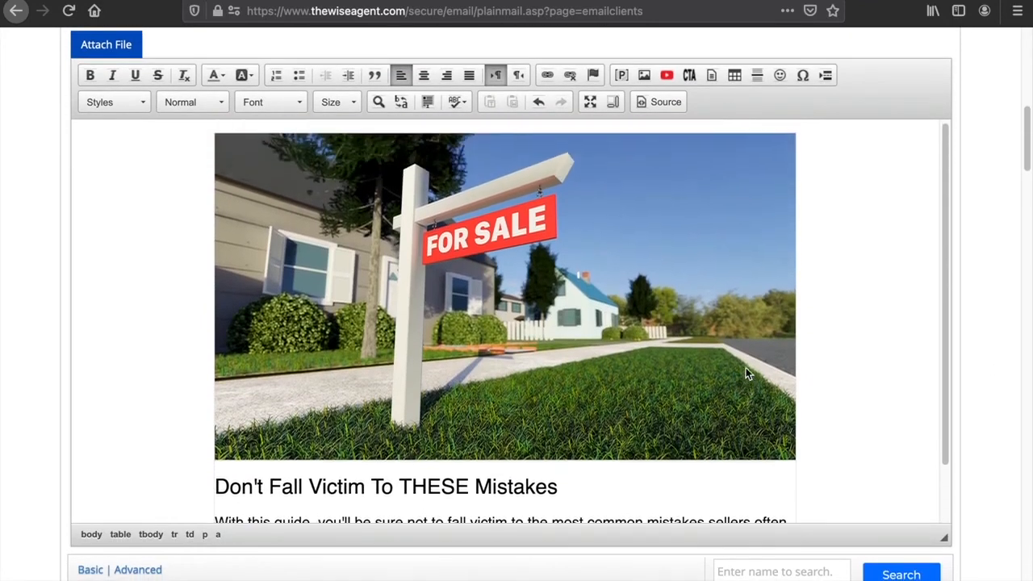
- Preview the landing page email and close the preview tab
scroll(974, 331, "up", 7)
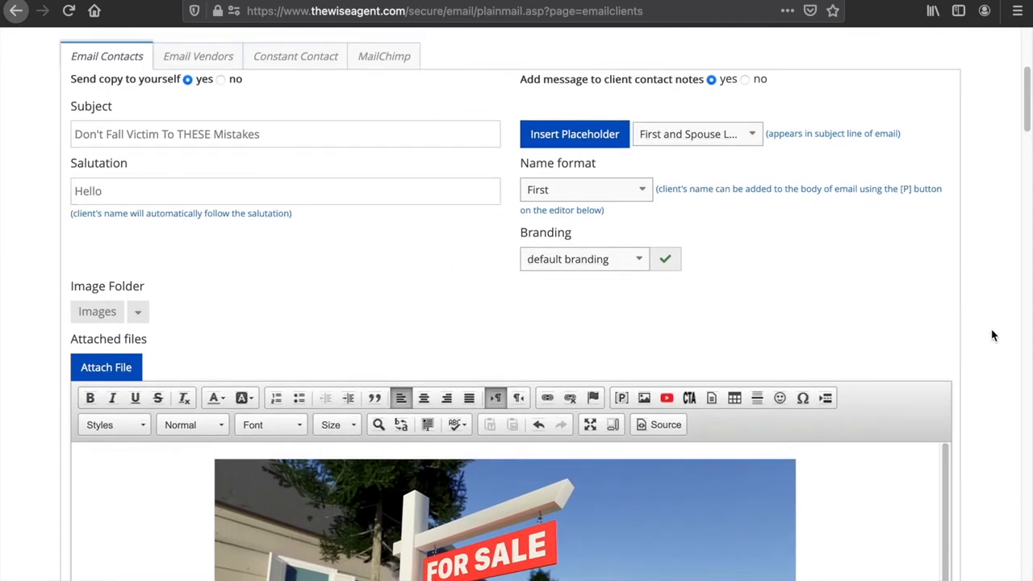
scroll(993, 336, "down", 3)
scroll(991, 452, "down", 5)
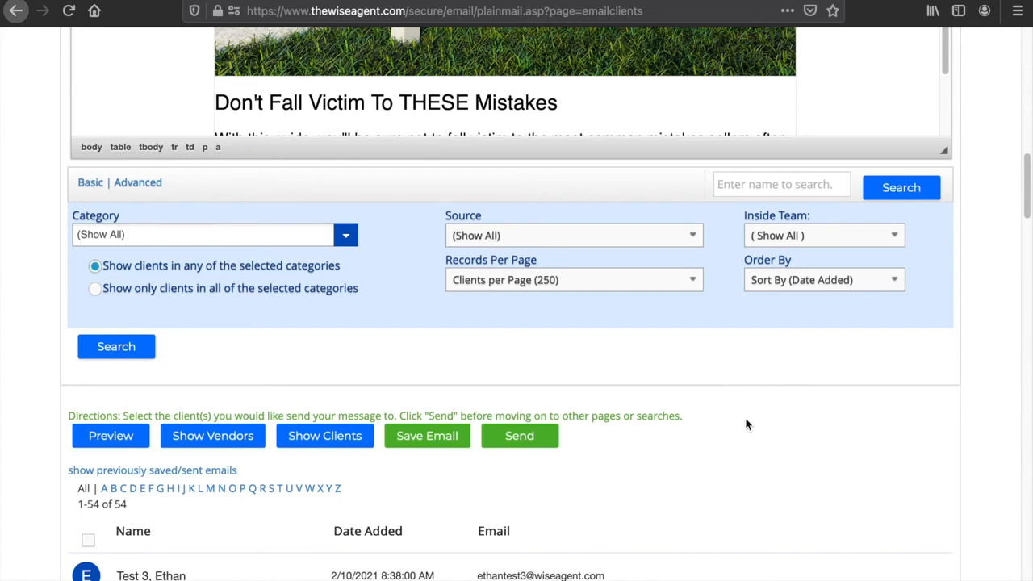
left_click(126, 440)
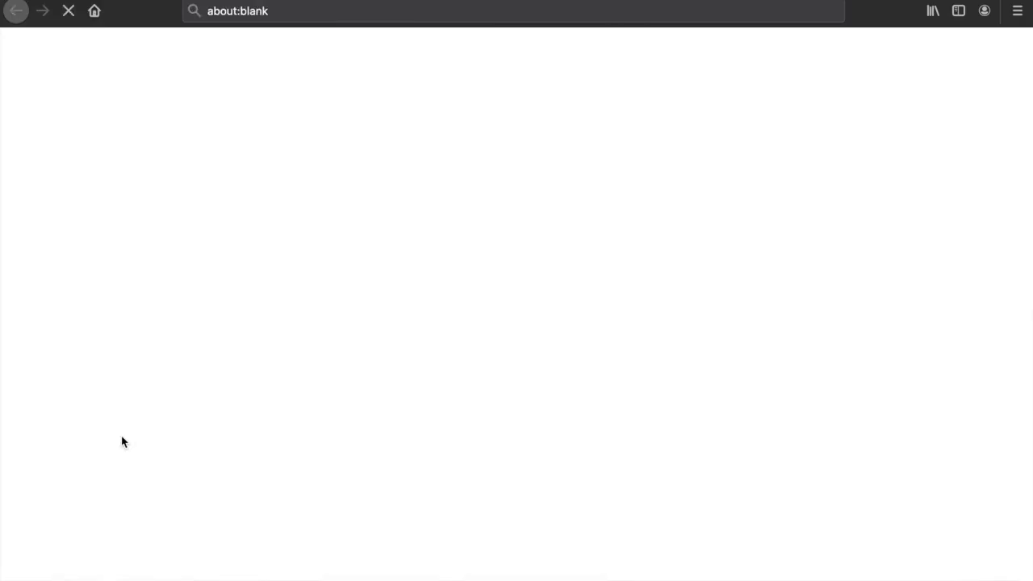
scroll(937, 395, "down", 3)
scroll(938, 396, "down", 3)
scroll(938, 396, "up", 6)
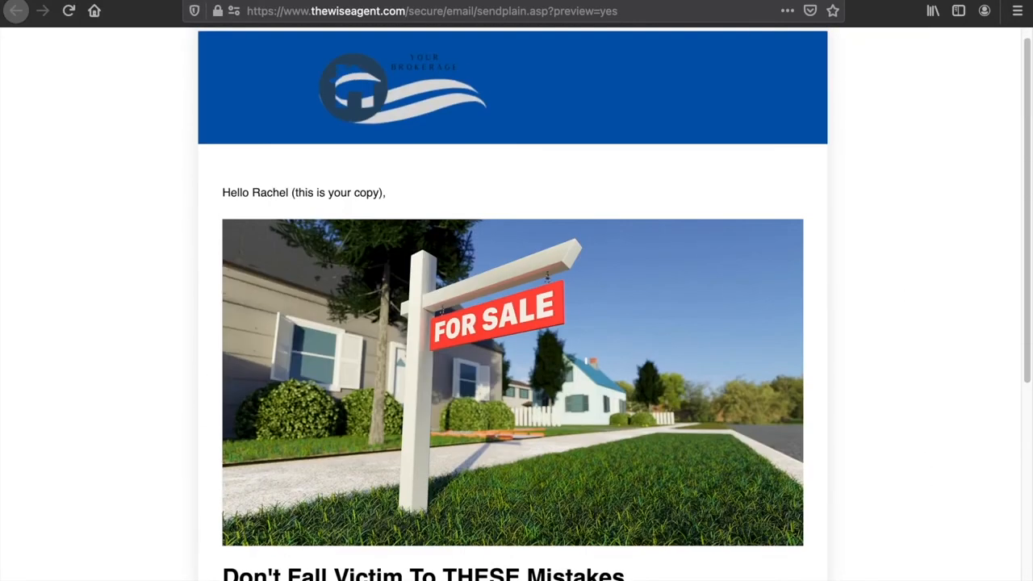
key("super+w")
- Create a Facebook ad from the page's post, choosing the Get More Website Visitors goal
scroll(772, 523, "down", 1)
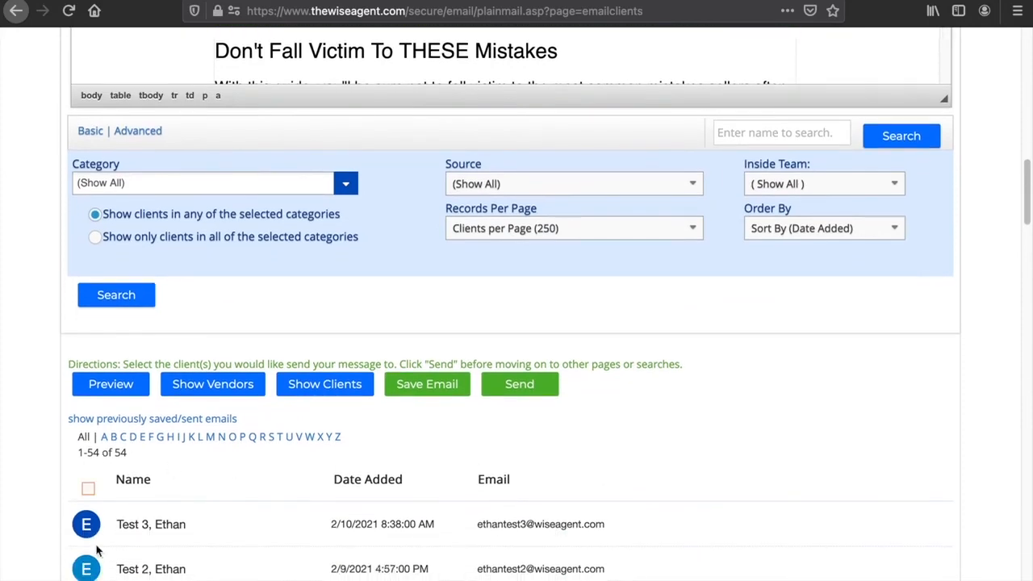
scroll(581, 491, "up", 1)
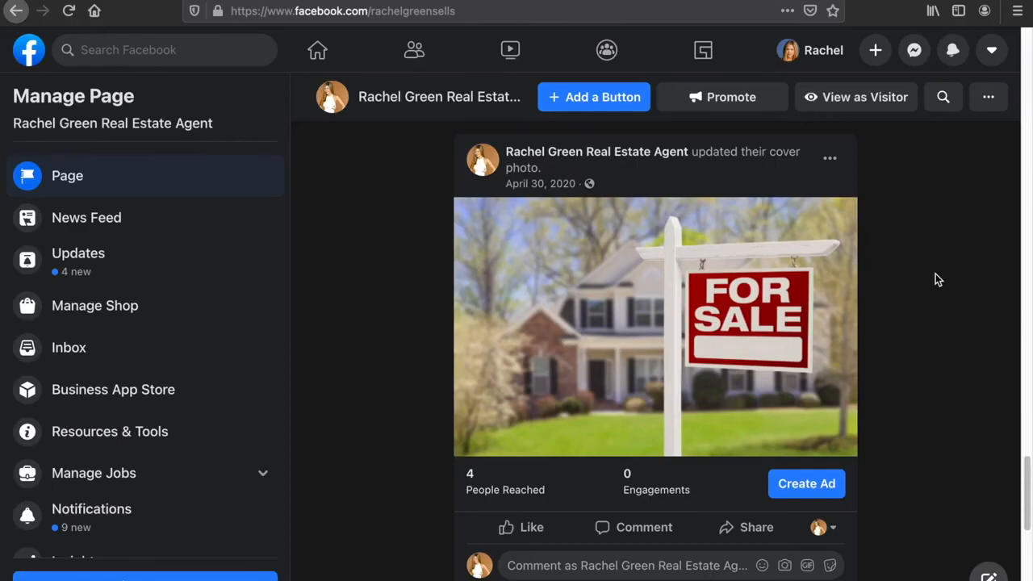
left_click(821, 487)
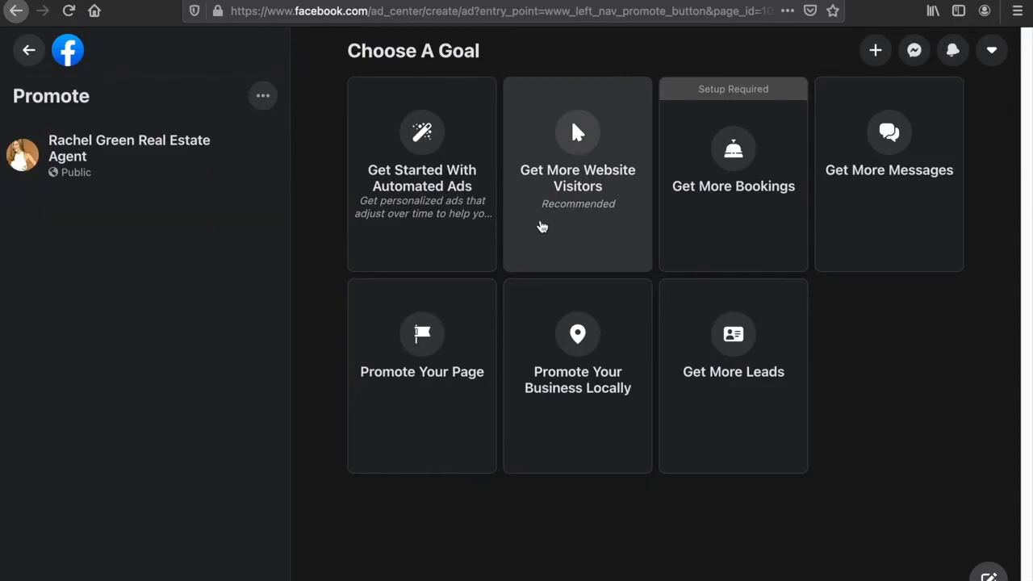
left_click(556, 223)
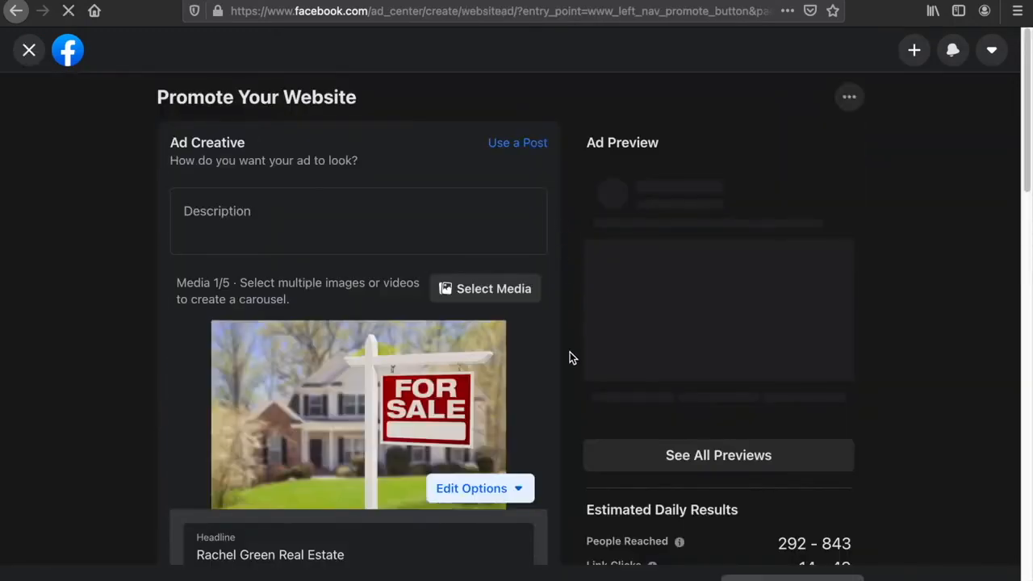
- Paste the landing page's URL into the ad's Website URL field
scroll(575, 321, "down", 4)
scroll(575, 320, "down", 1)
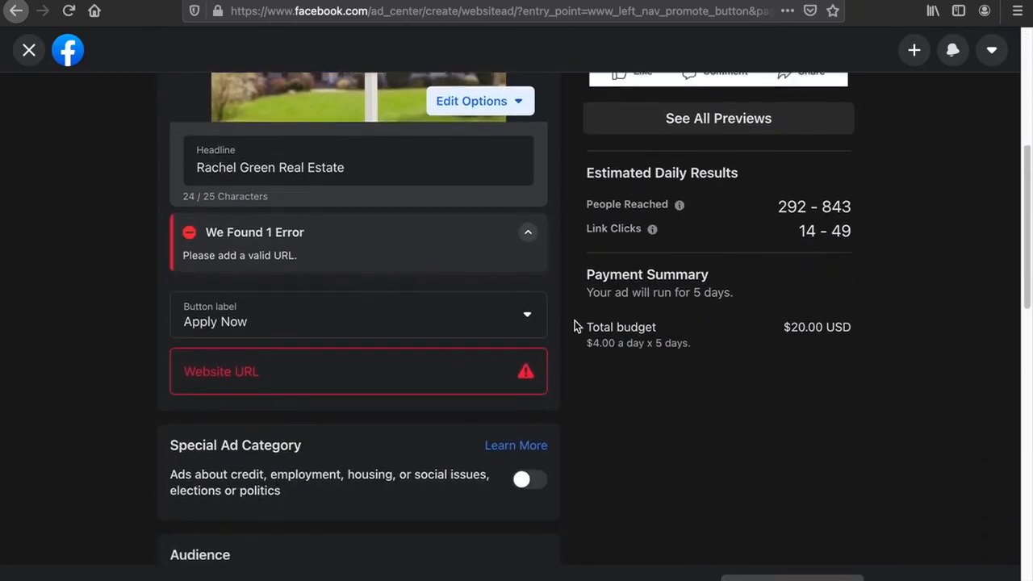
left_click(274, 374)
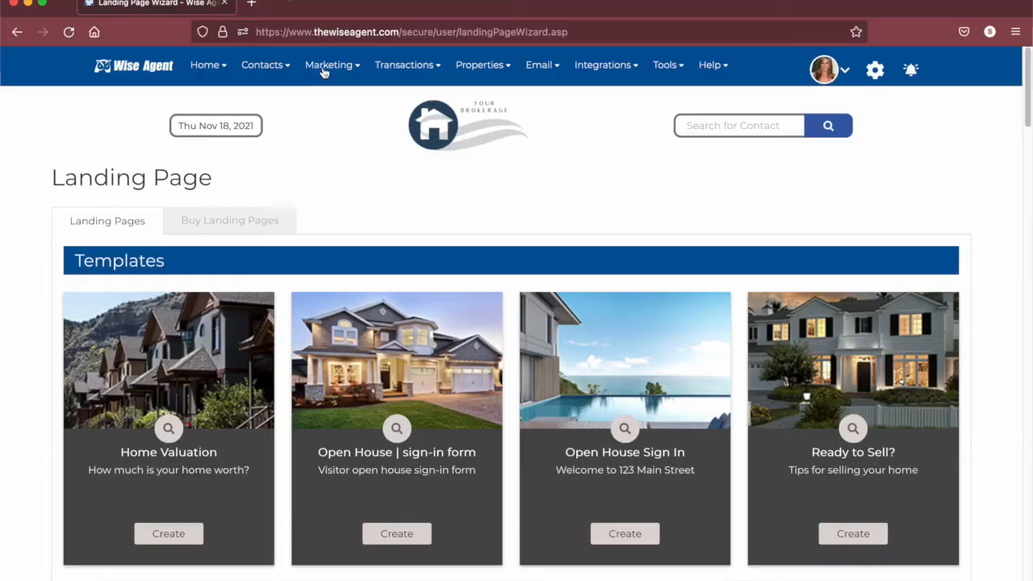
mouse_move(325, 70)
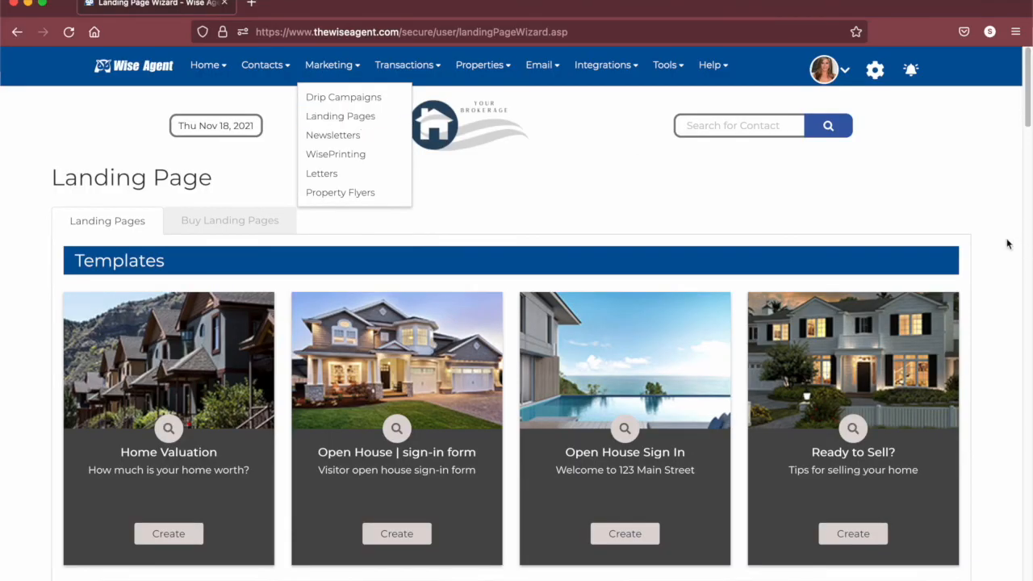
left_click_drag(1027, 96, 991, 530)
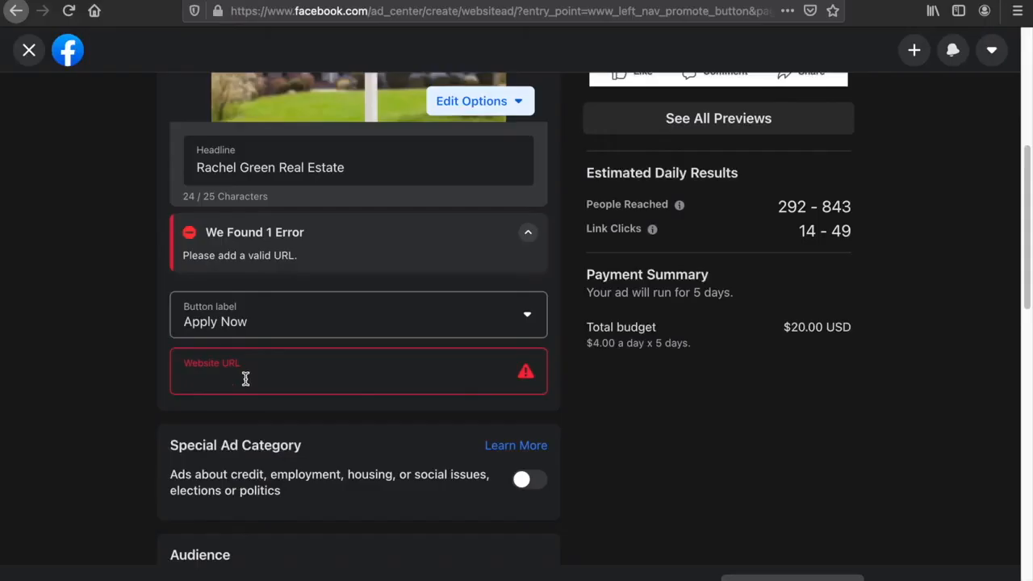
type("https://pages.wiseagent.com/pages/?id=0902F624-4761-4A8F-8A52-76ECAF726B53")
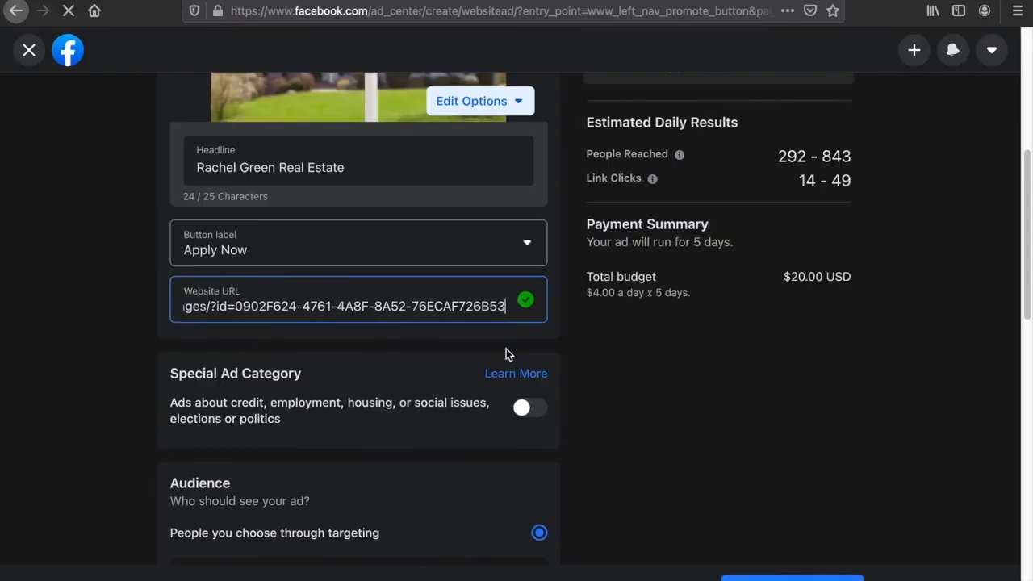